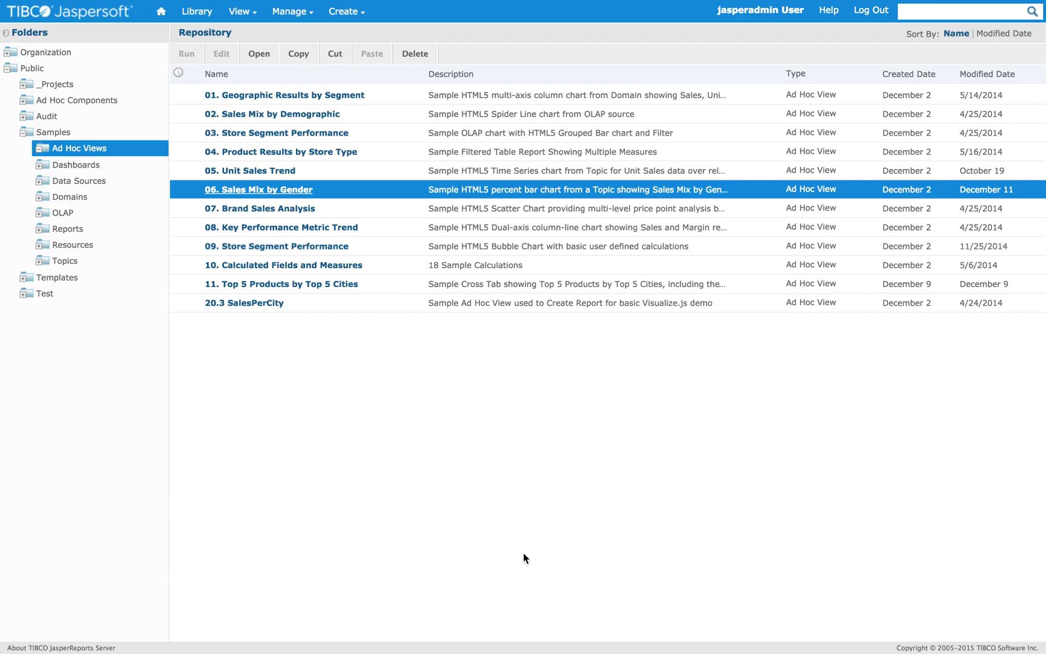
# Step: Open the '06. Sales Mix by Gender' view and show its Advanced chart format properties
pyautogui.click(262, 190)
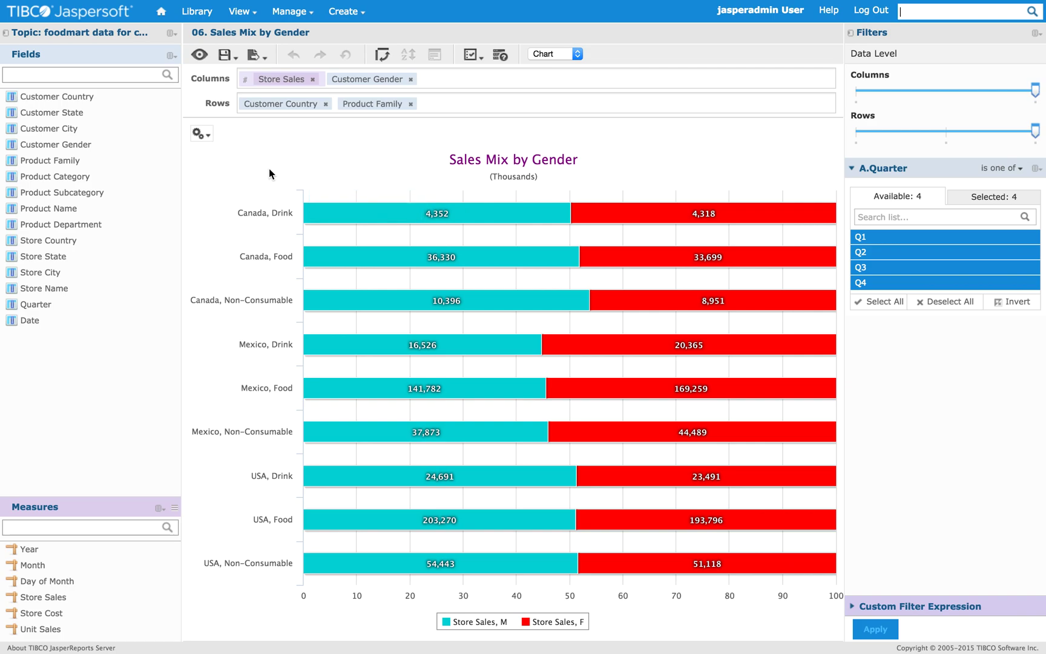
pyautogui.click(200, 133)
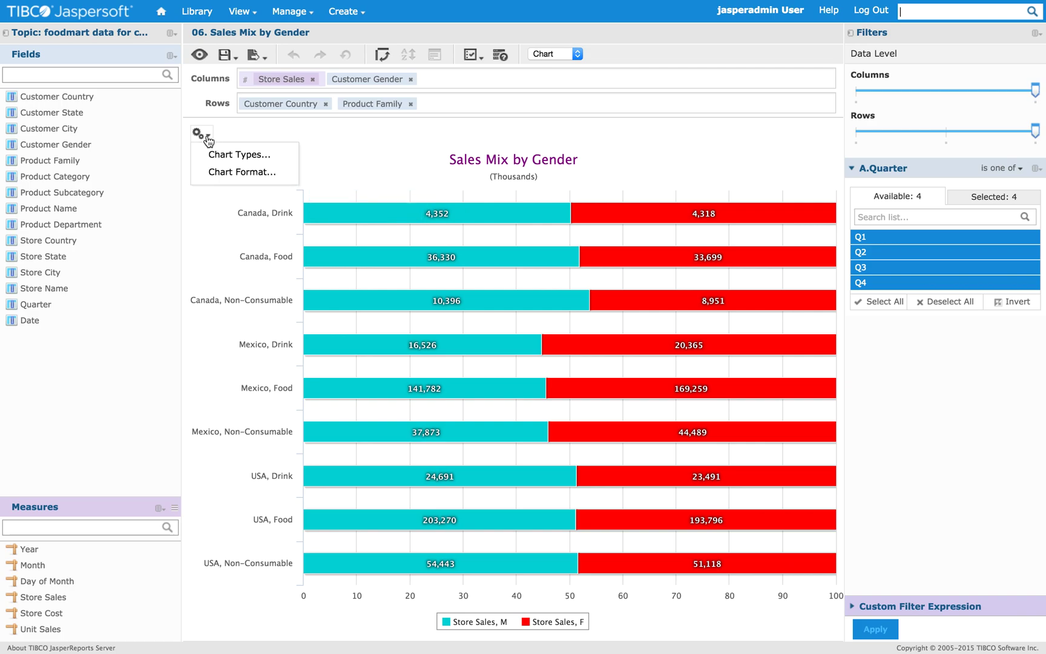
pyautogui.click(224, 172)
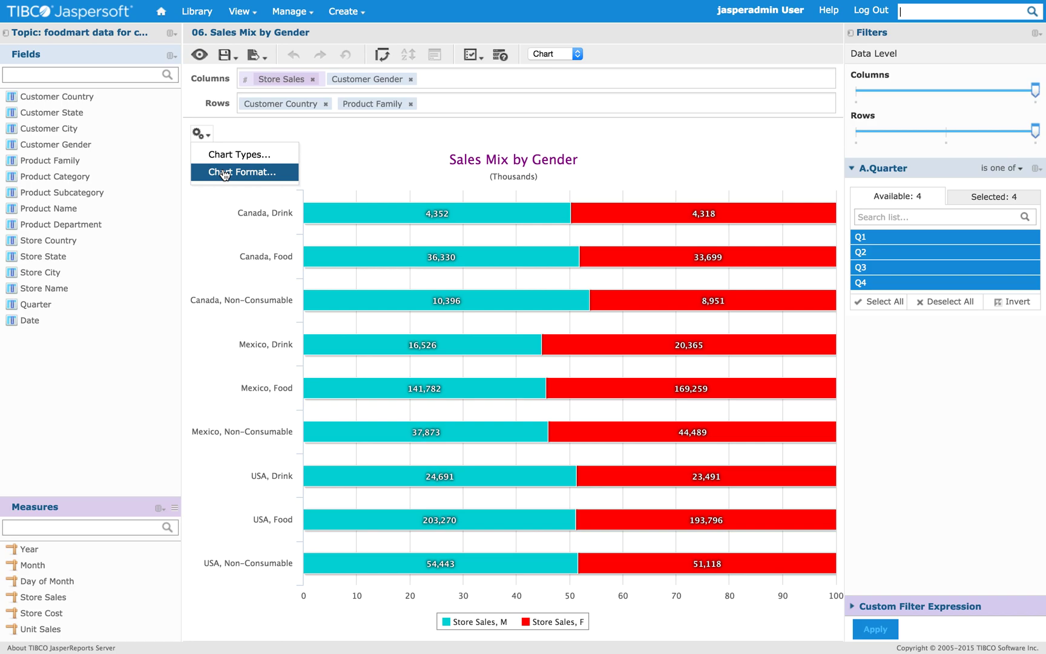
pyautogui.click(587, 243)
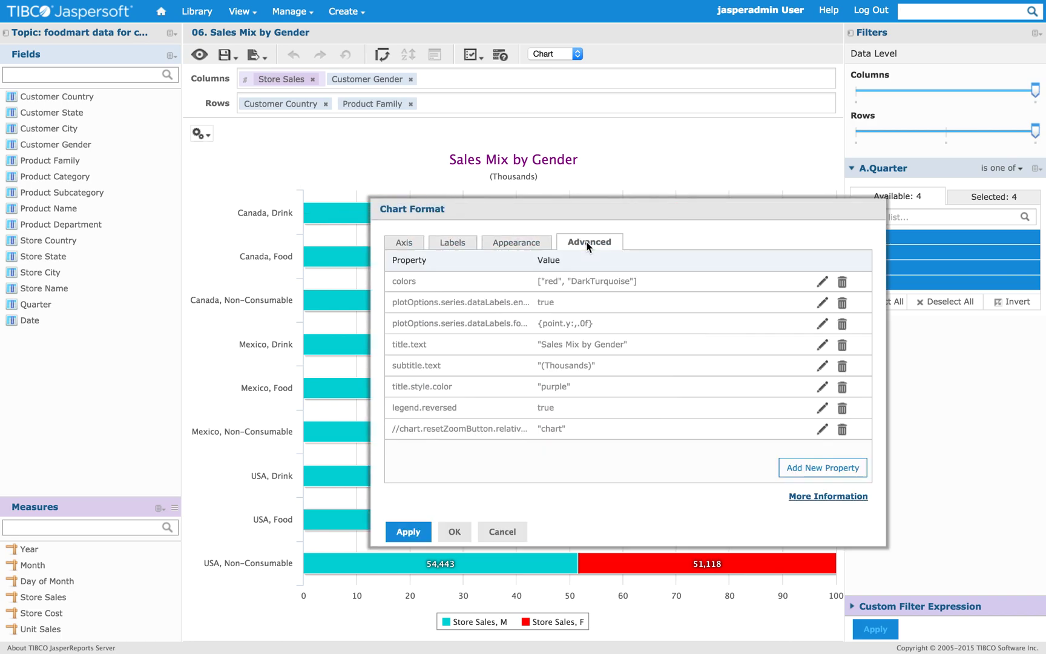
# Step: Reposition the Chart Format window and begin editing the colors property
pyautogui.moveTo(601, 213); pyautogui.dragTo(484, 307)
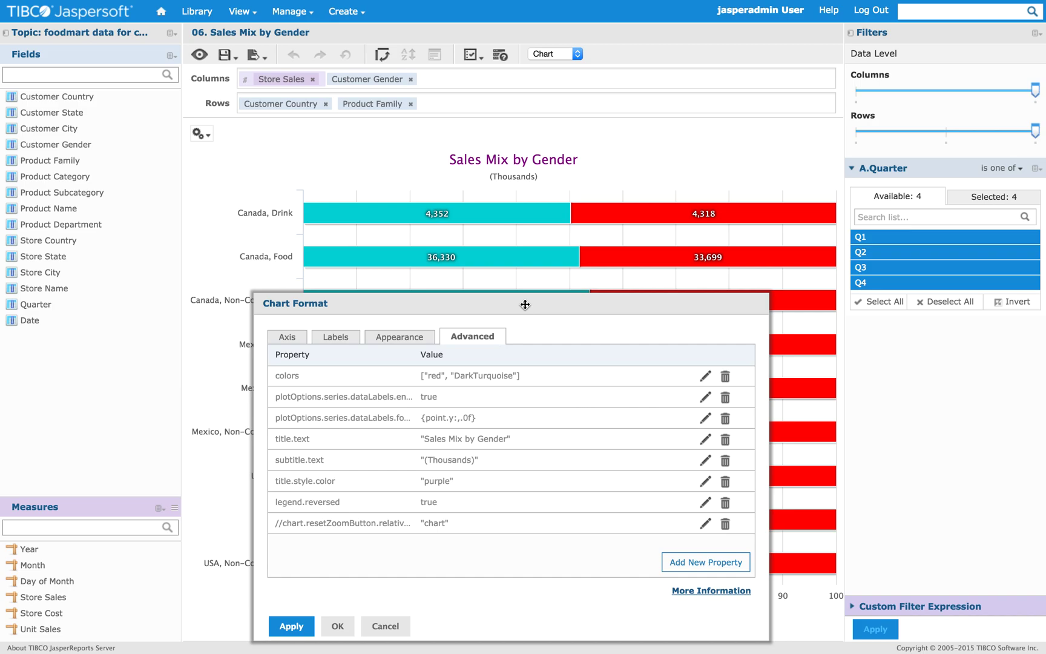
pyautogui.moveTo(525, 304); pyautogui.dragTo(526, 290)
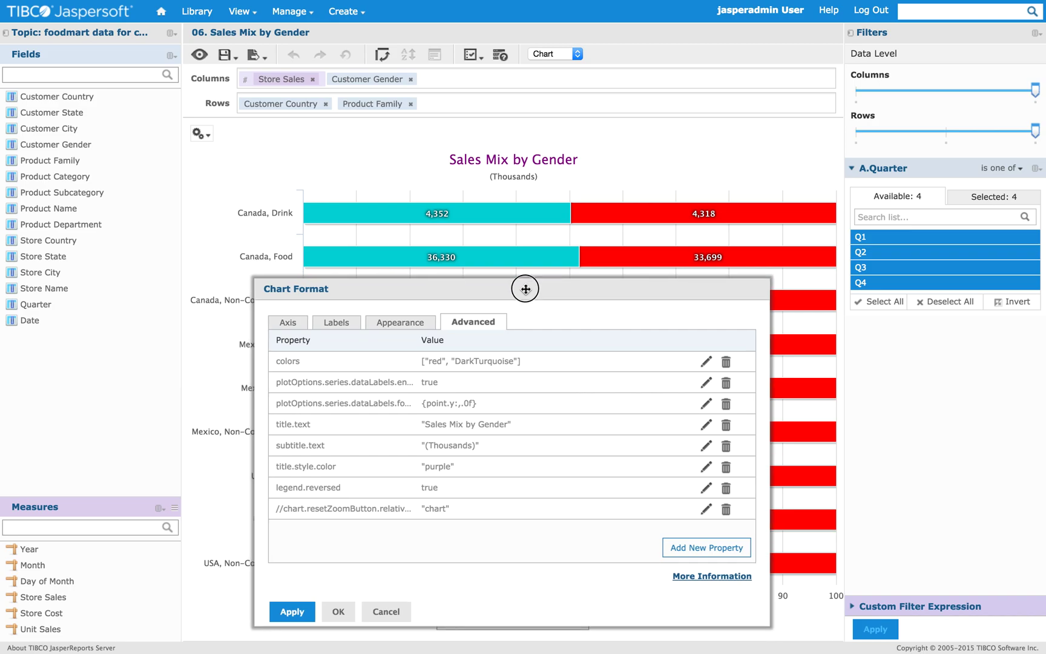
pyautogui.click(704, 363)
# Step: Replace 'red' with 'lime' in the colors property and apply the formatting
pyautogui.doubleClick(437, 362)
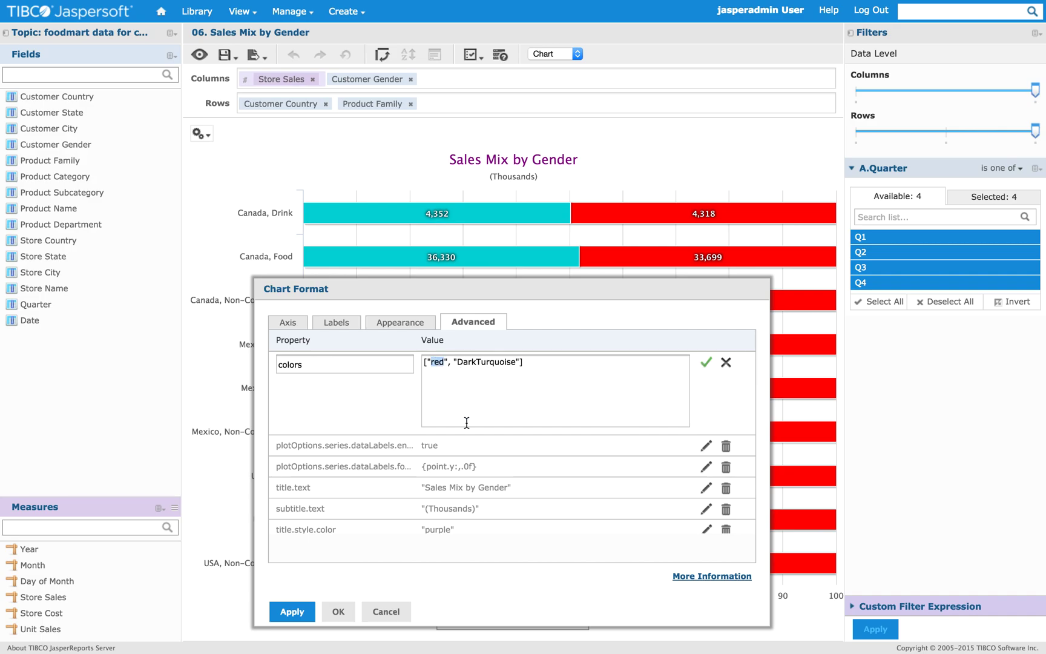
pyautogui.write('lime')
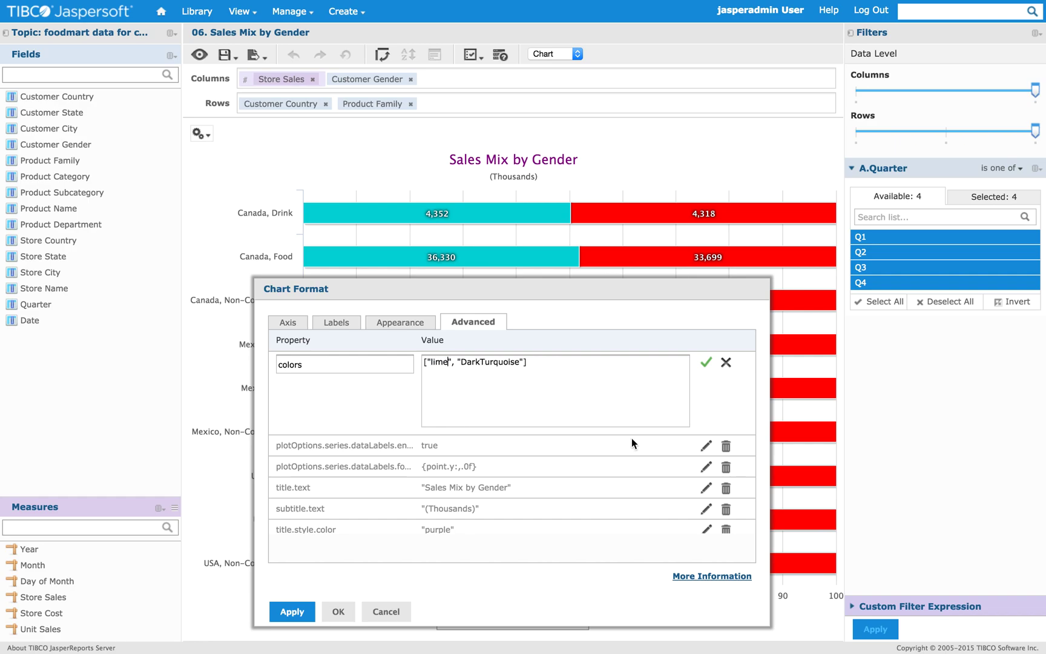
pyautogui.click(707, 364)
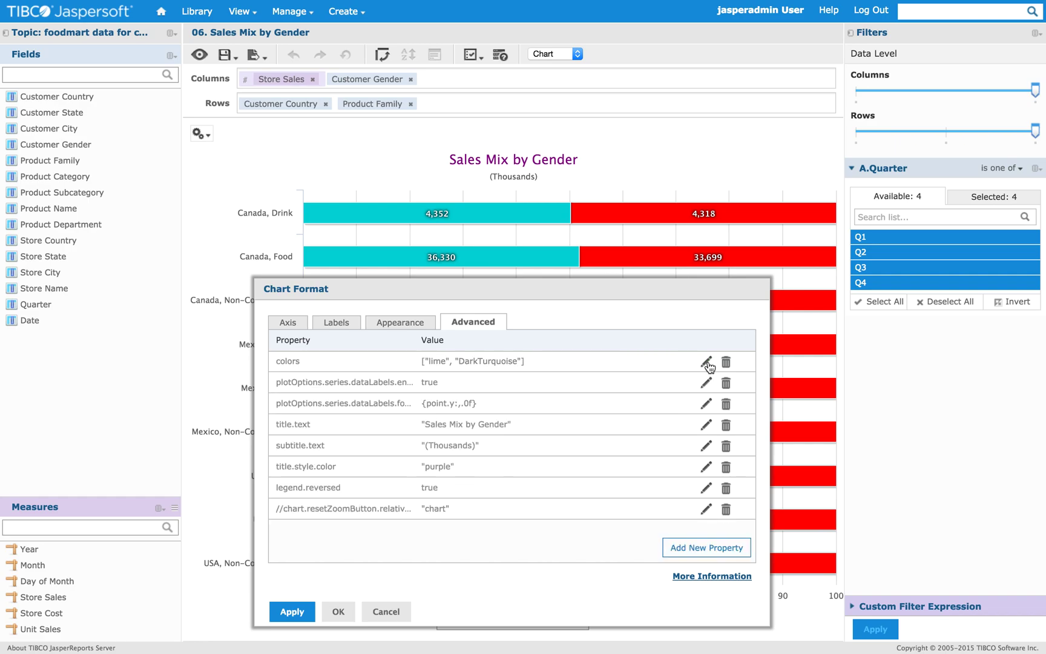
pyautogui.moveTo(575, 288); pyautogui.dragTo(557, 240)
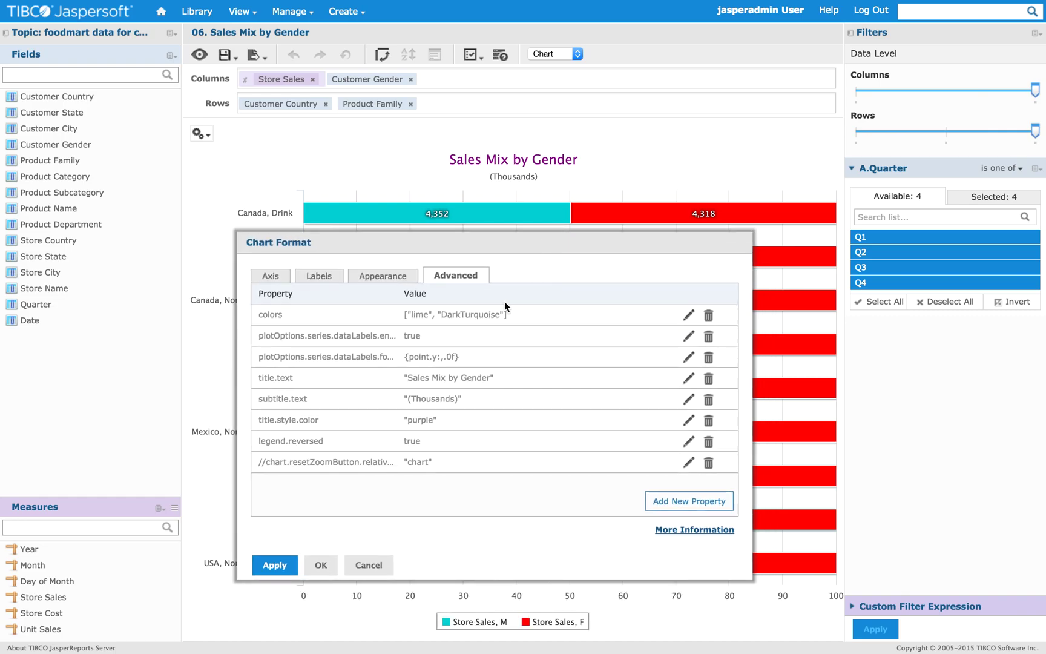
pyautogui.click(320, 566)
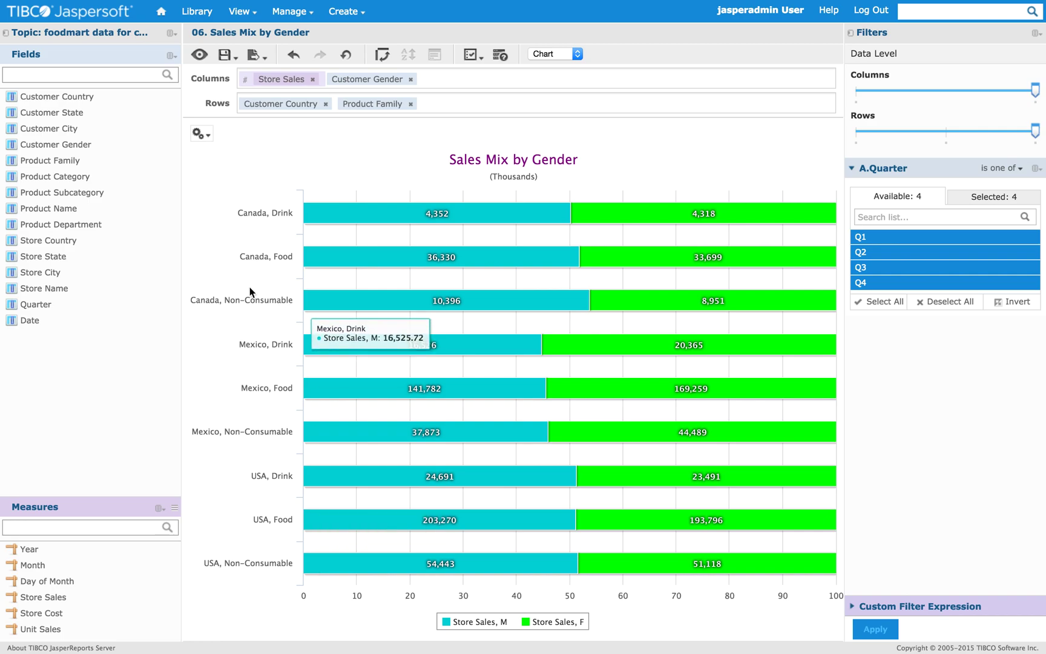
pyautogui.click(198, 133)
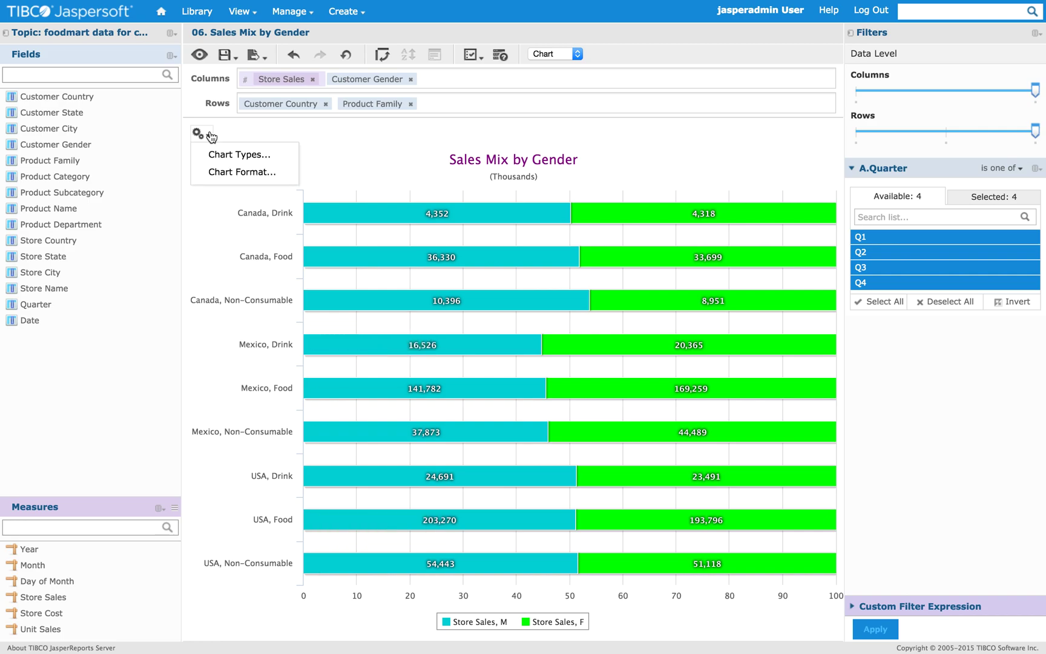
# Step: Reopen Chart Format and switch to its Advanced properties table
pyautogui.click(220, 173)
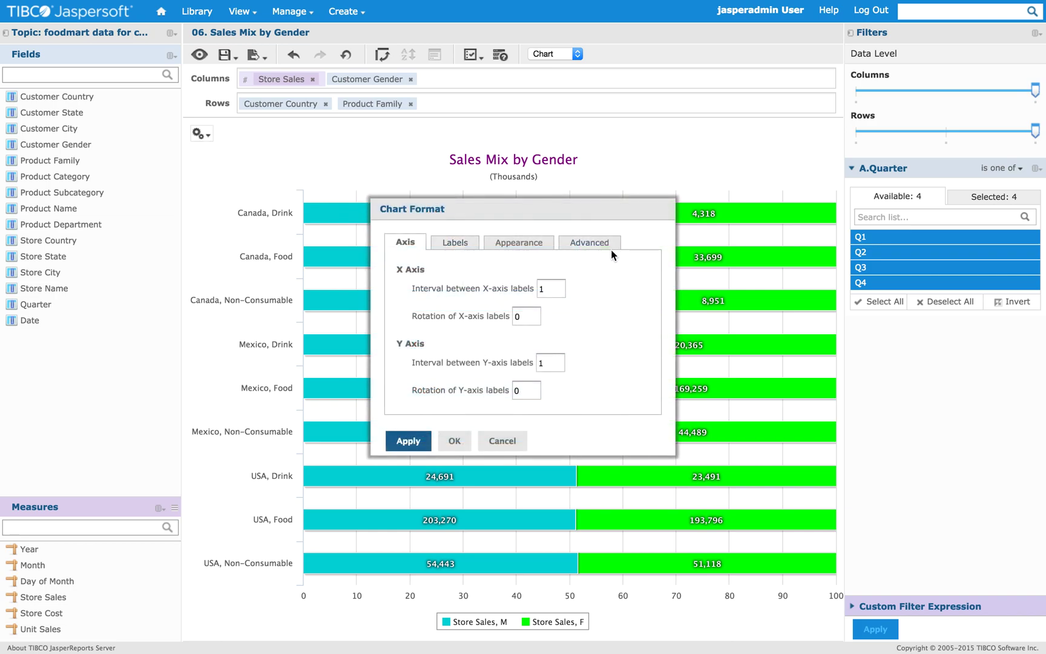
pyautogui.click(591, 245)
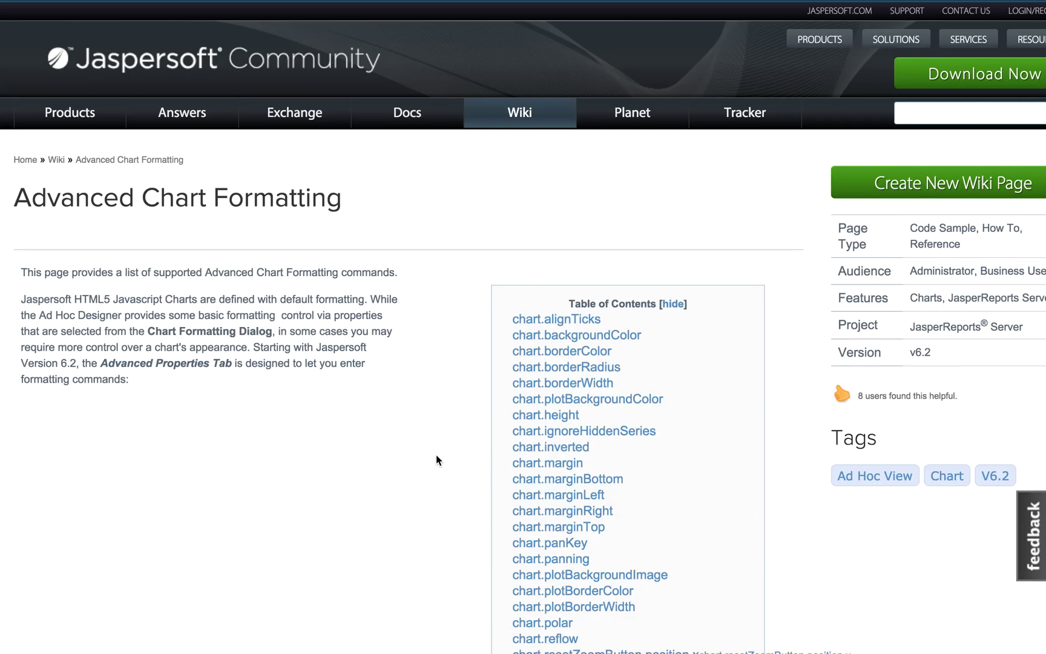
# Step: Scroll through the Advanced Chart Formatting wiki page's list of supported properties
pyautogui.scroll(-15, 282, 396)
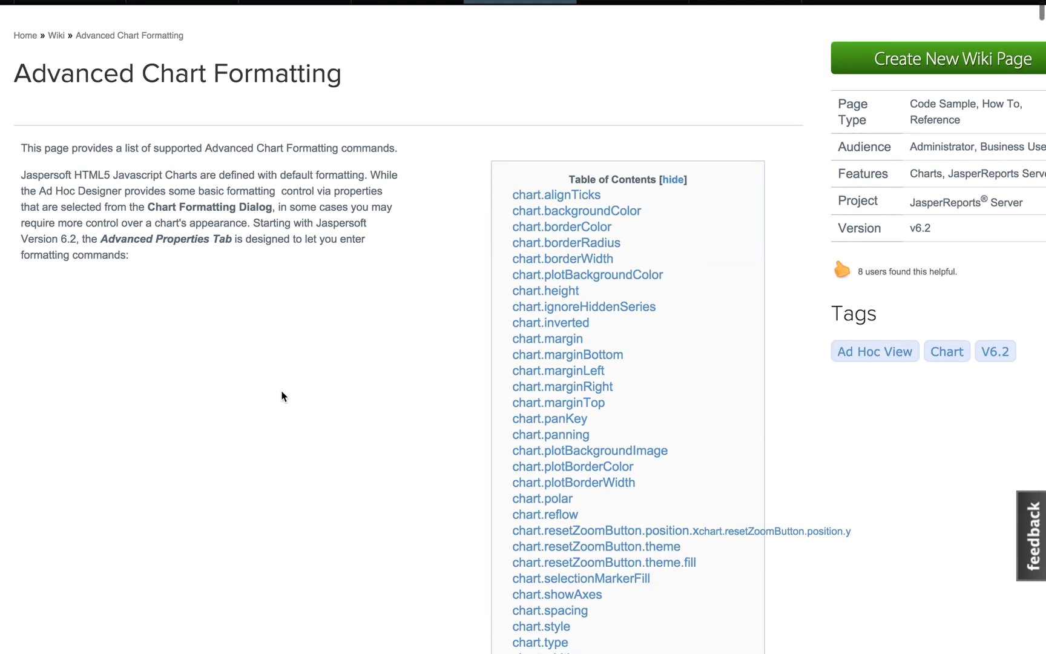
pyautogui.scroll(-15, 281, 397)
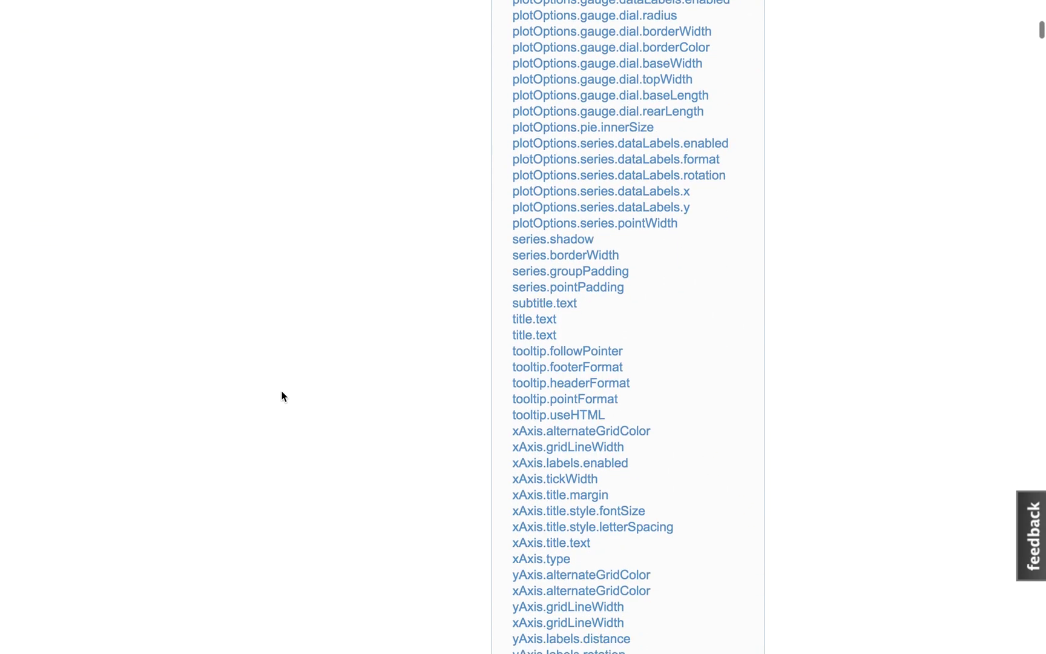
pyautogui.scroll(8, 281, 397)
pyautogui.scroll(15, 281, 397)
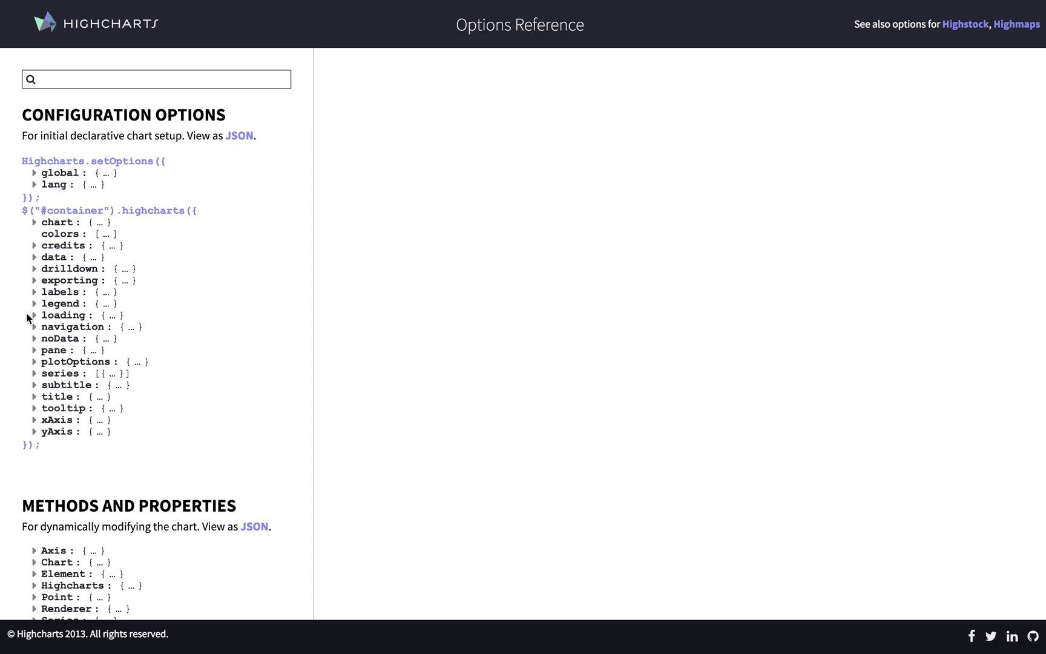
# Step: Expand chart, then resetZoomButton, in the Highcharts options tree to read relativeTo
pyautogui.click(34, 229)
pyautogui.scroll(-3, 40, 340)
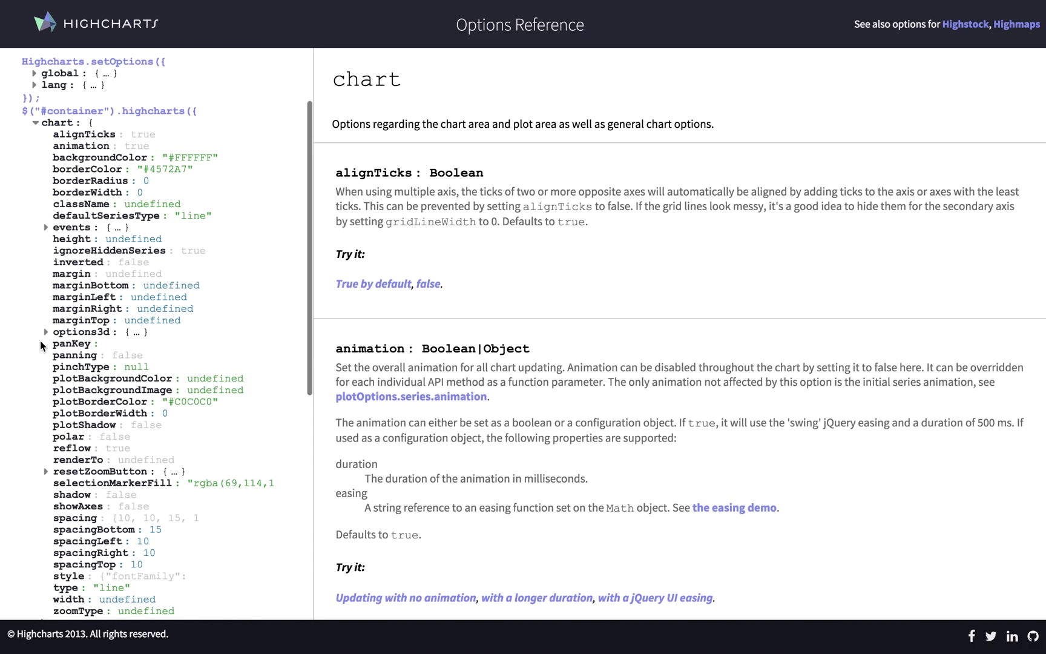
pyautogui.scroll(-1, 35, 376)
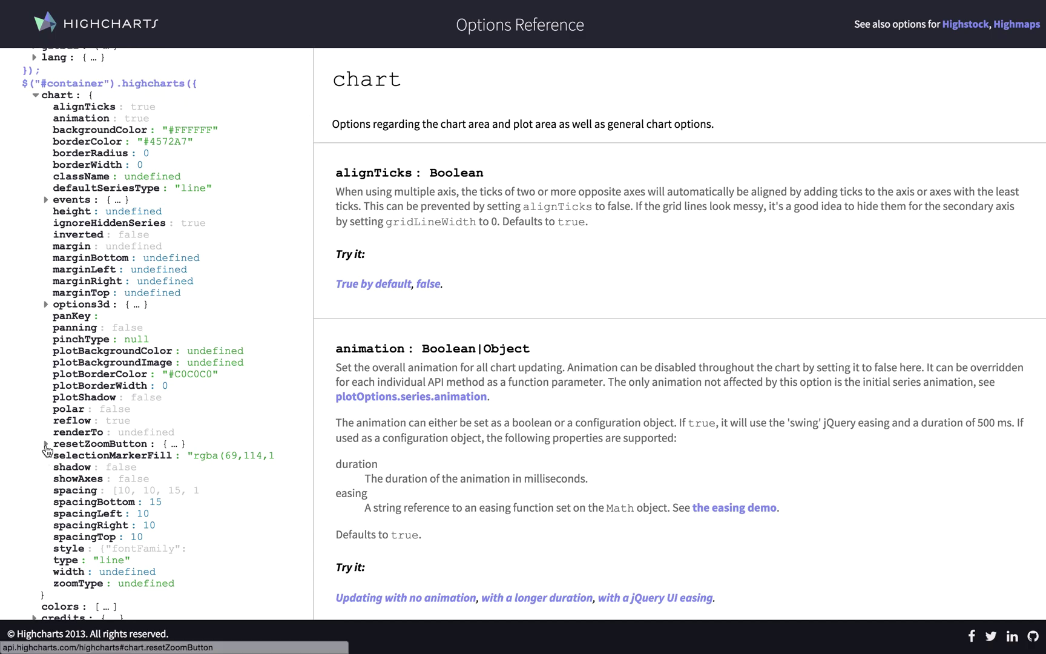
pyautogui.click(46, 445)
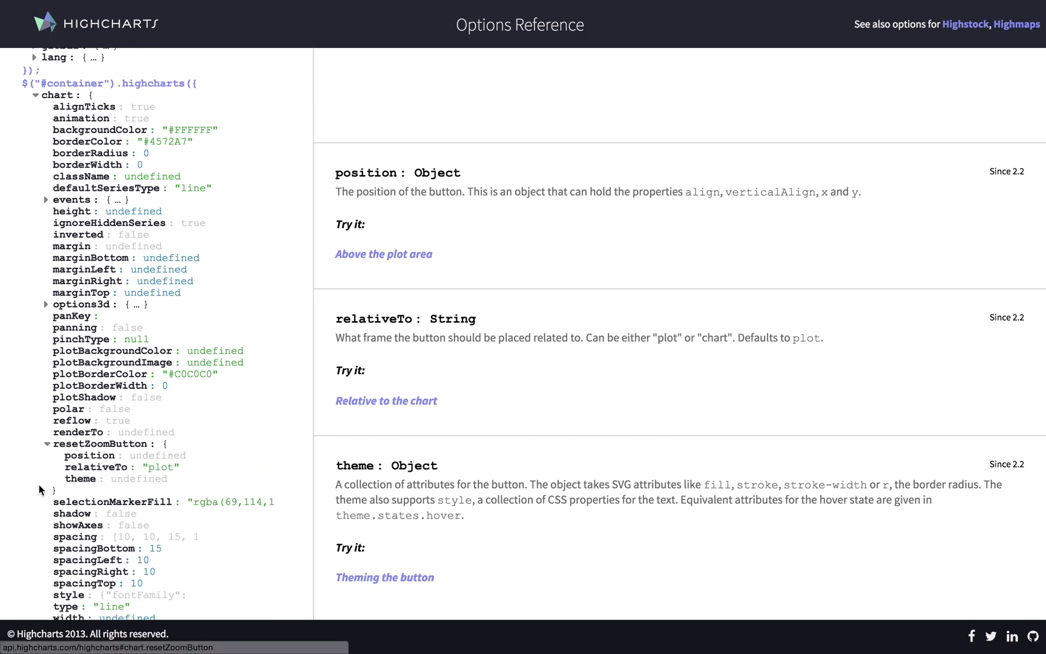
pyautogui.scroll(-1, 38, 485)
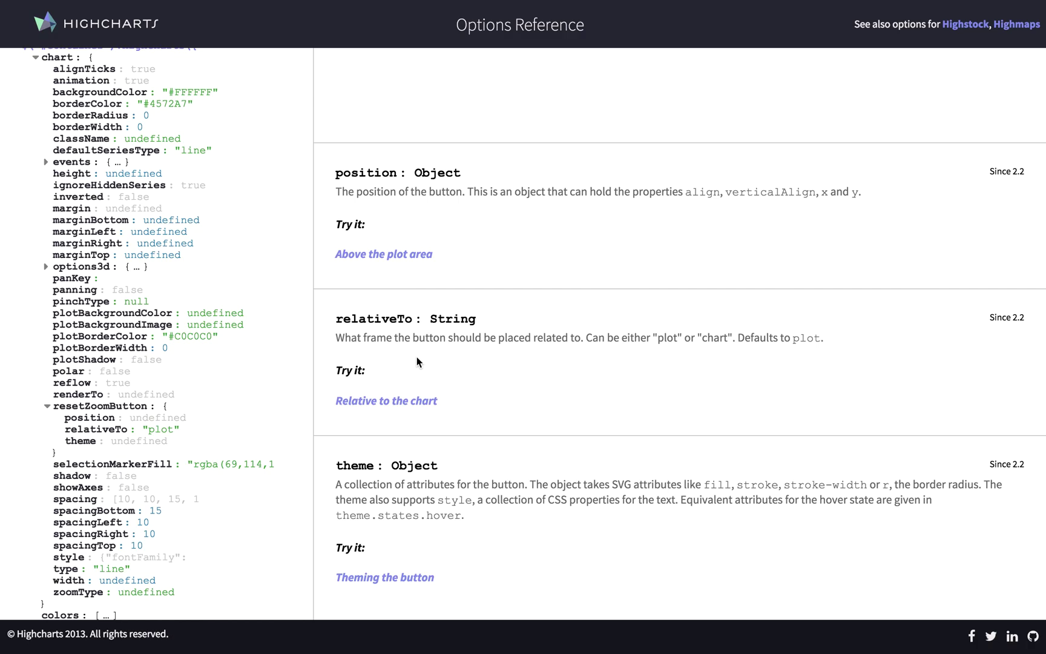
# Step: Switch from the wiki back to the chart format properties in JasperReports Server
pyautogui.hotkey('ctrl', 'Tab')
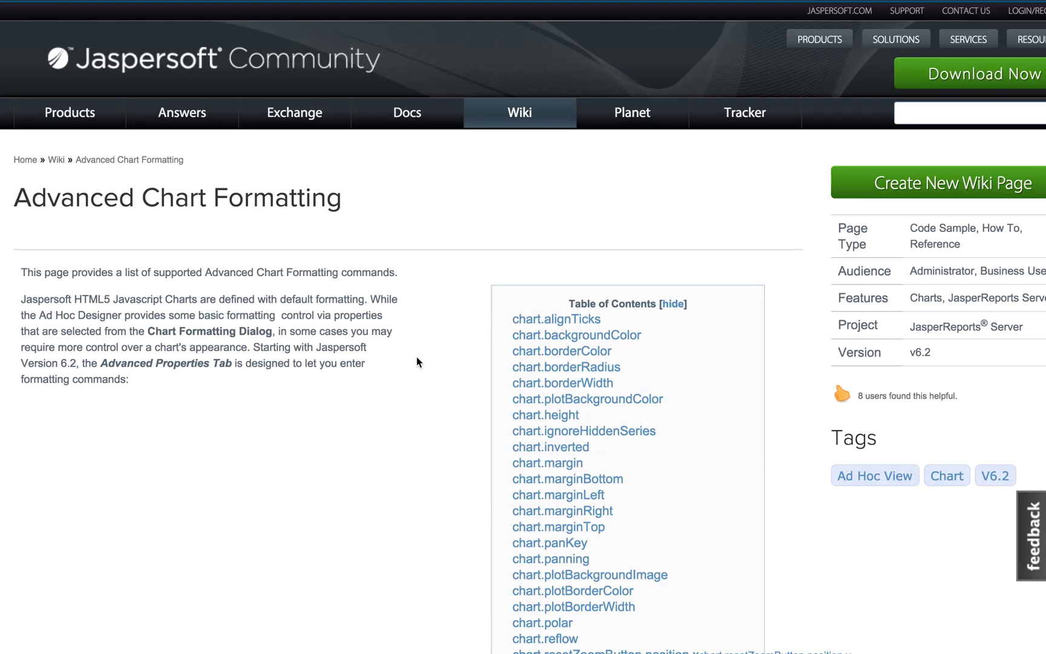
pyautogui.hotkey('ctrl', 'Tab')
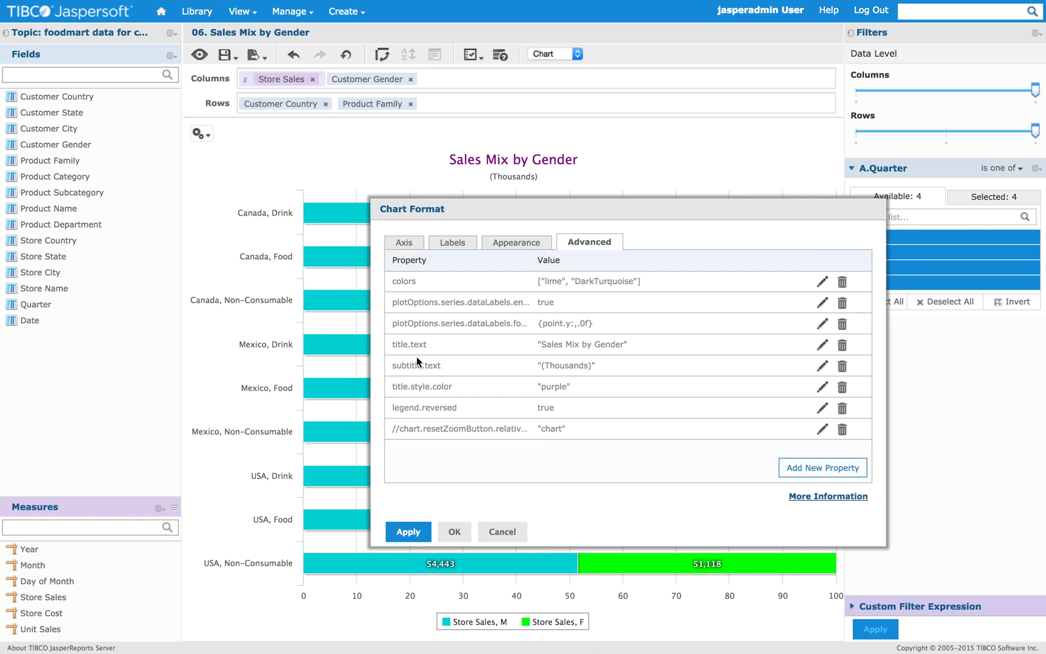
pyautogui.moveTo(527, 207); pyautogui.dragTo(502, 186)
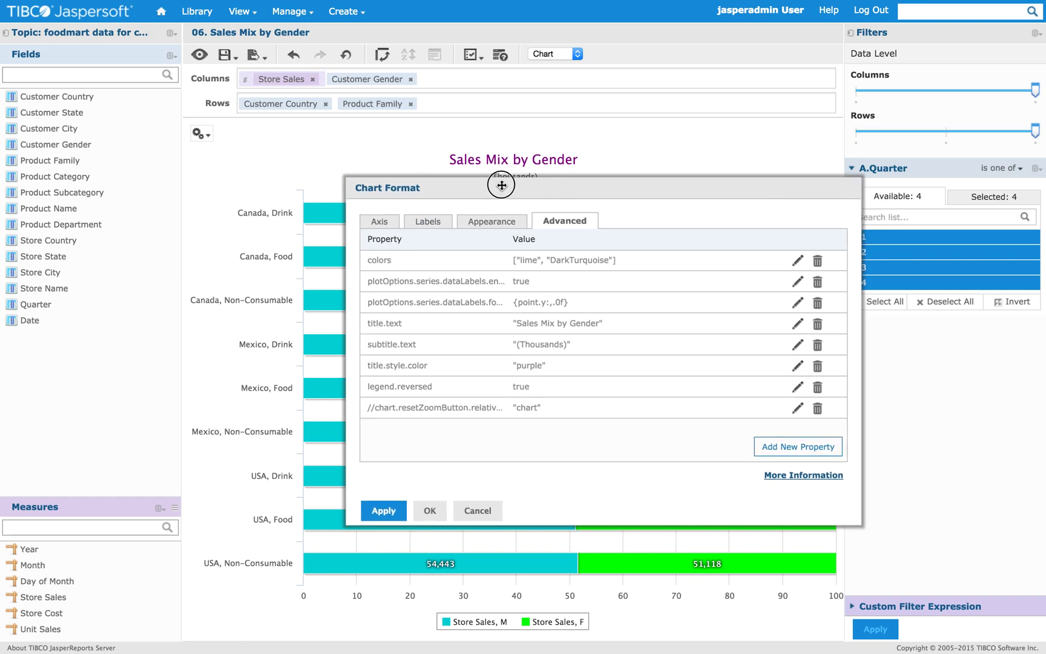
# Step: Remove the // from chart.resetZoomButton.relativeTo "chart" and save the entry
pyautogui.click(798, 409)
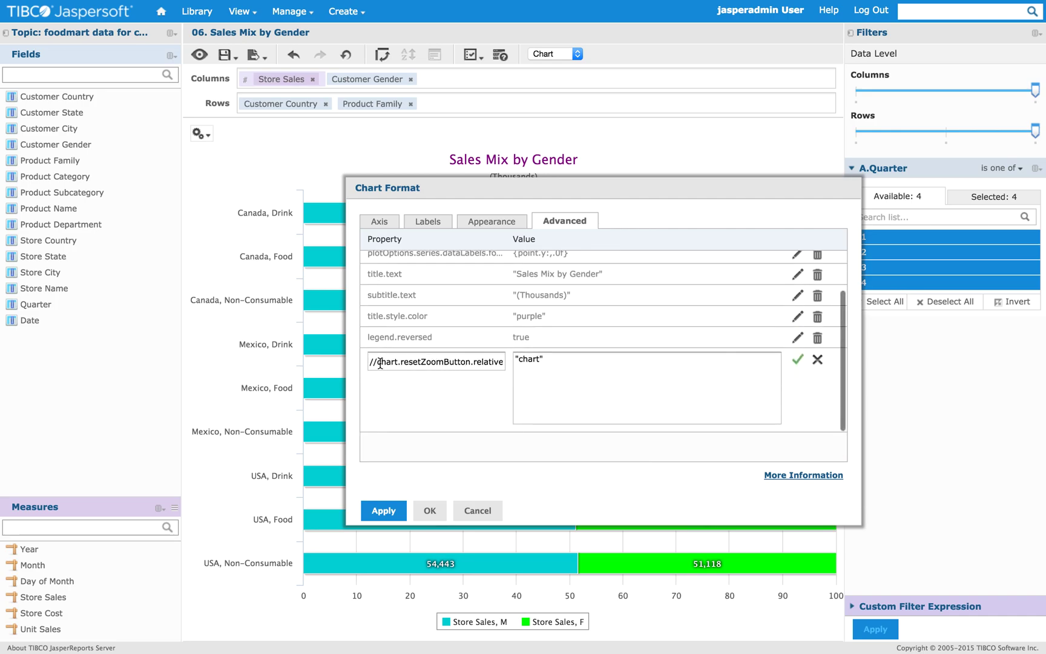
pyautogui.click(376, 361)
pyautogui.press('BackSpace')
pyautogui.press('BackSpace')
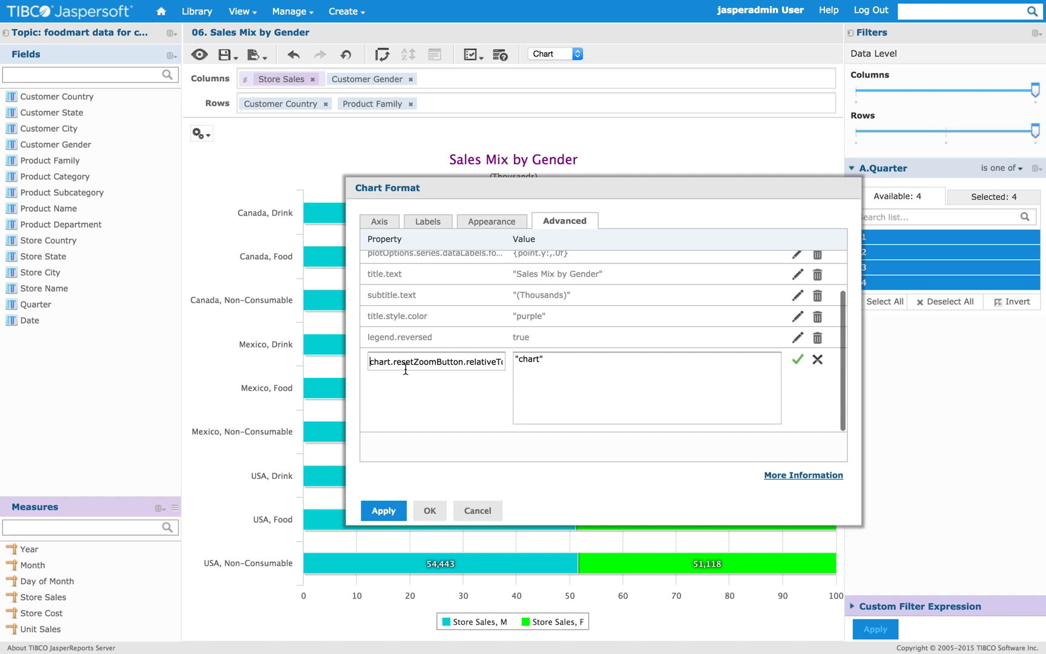
pyautogui.click(798, 362)
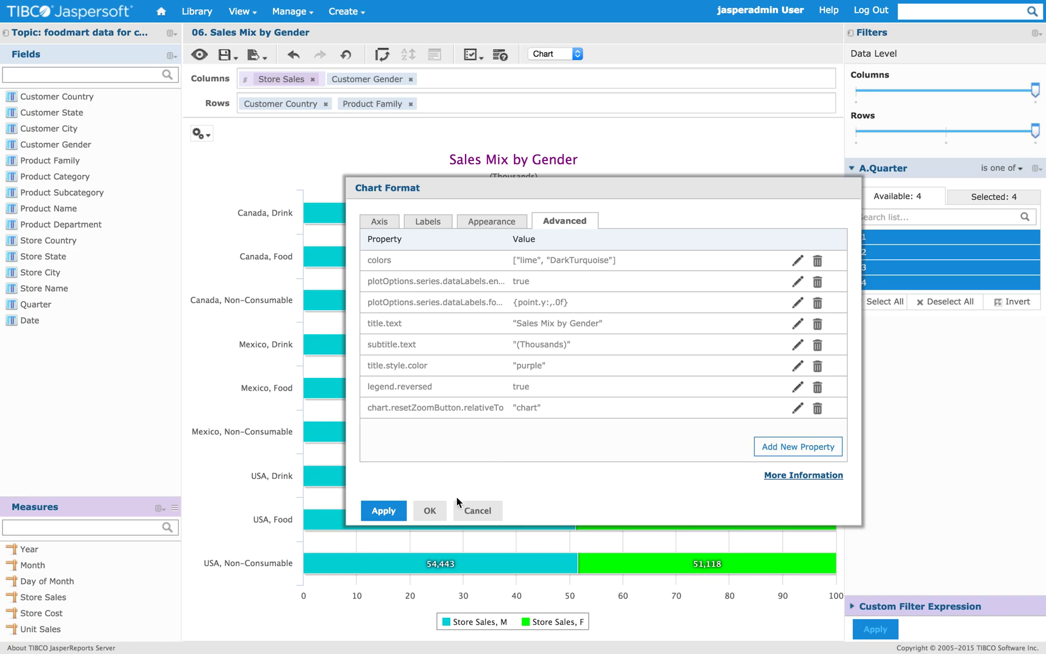
pyautogui.moveTo(645, 191); pyautogui.dragTo(582, 249)
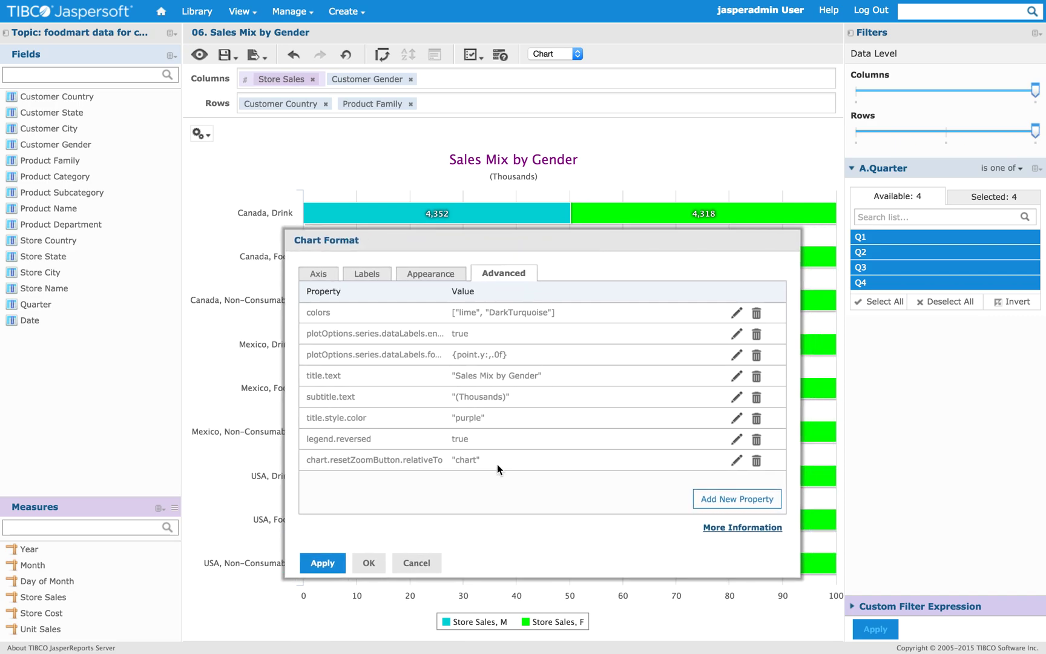
# Step: Cancel the dialog, zoom into the chart, and reopen the Advanced chart format properties
pyautogui.click(413, 564)
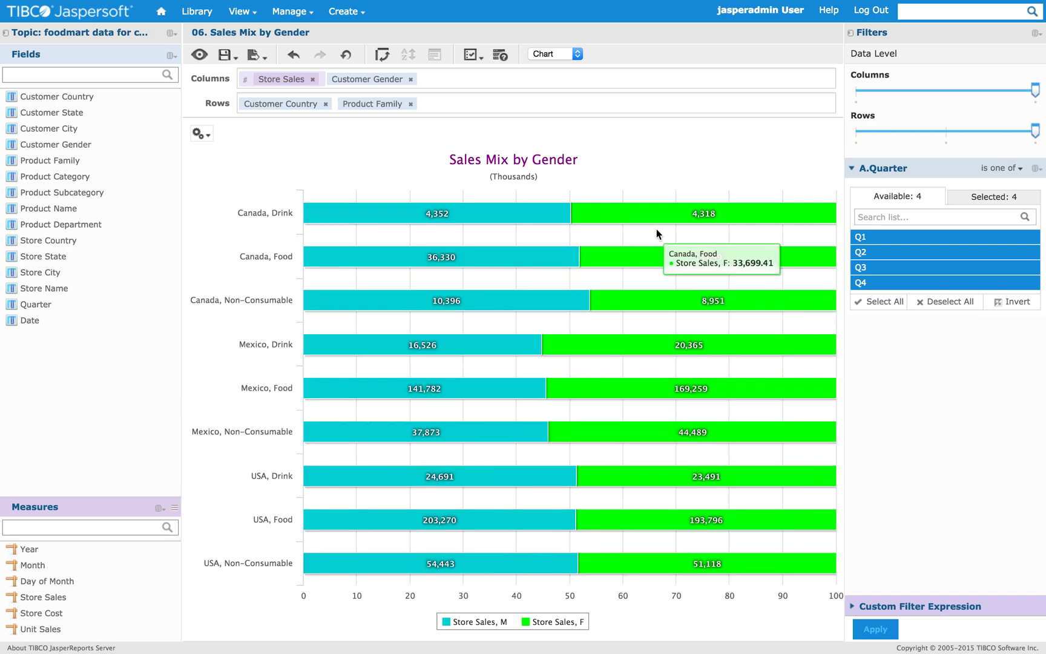
pyautogui.moveTo(462, 241); pyautogui.dragTo(652, 396)
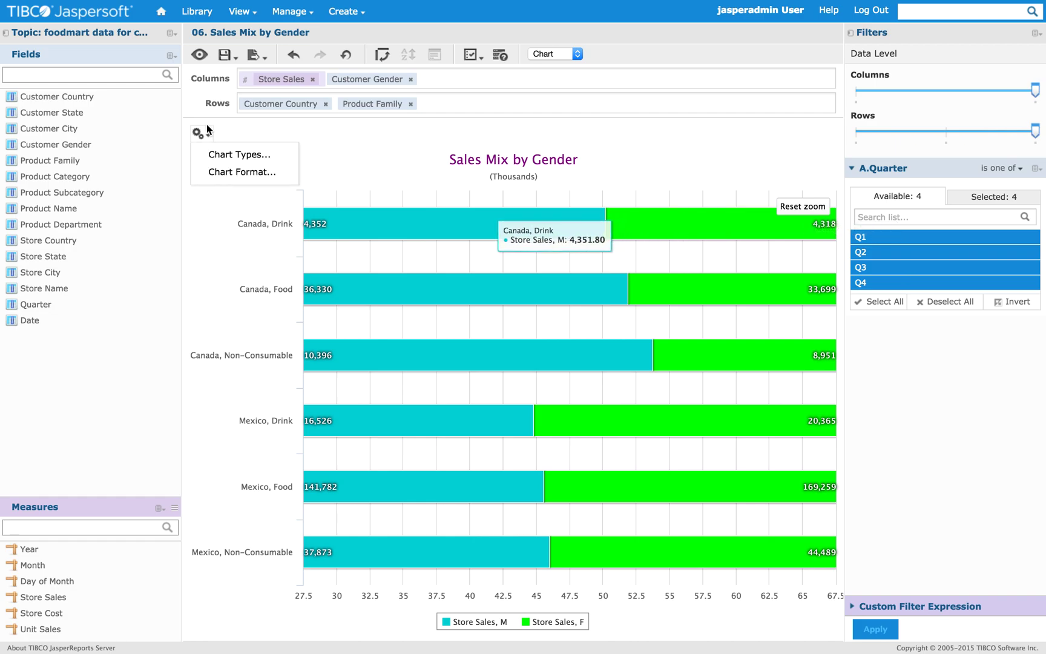
pyautogui.click(221, 172)
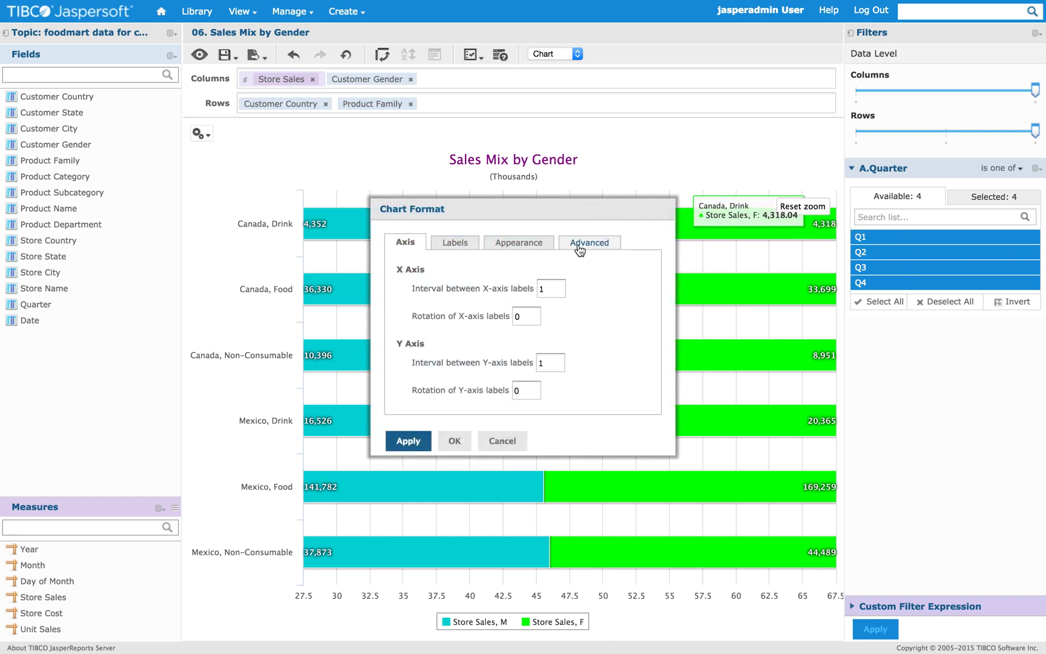
pyautogui.click(579, 245)
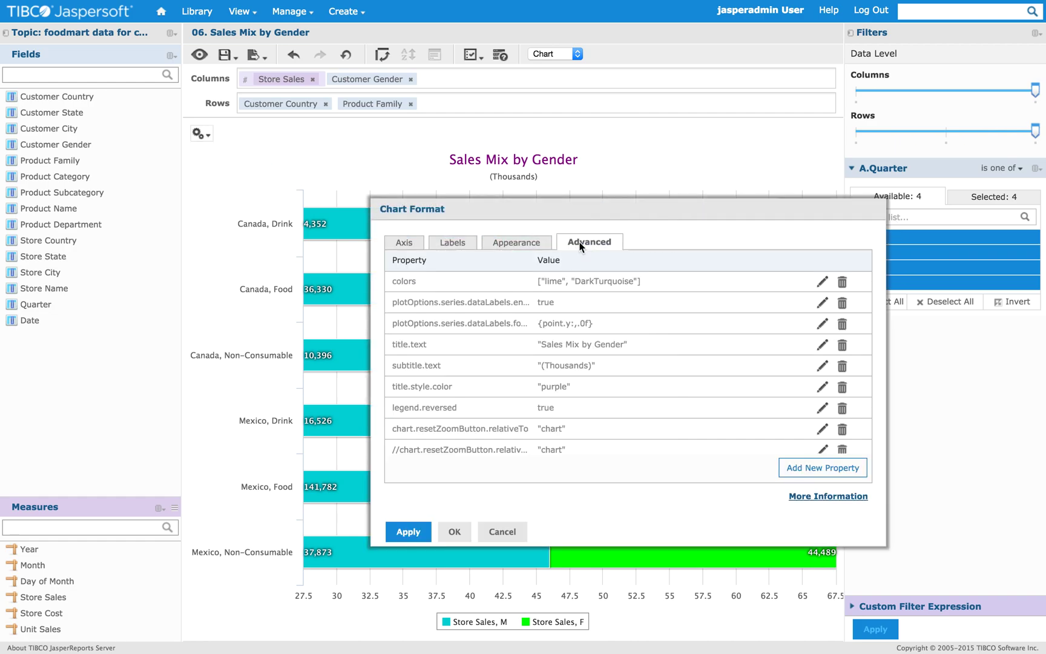
# Step: Uncomment the second chart.resetZoomButton.relativeTo entry and apply the chart format
pyautogui.click(823, 449)
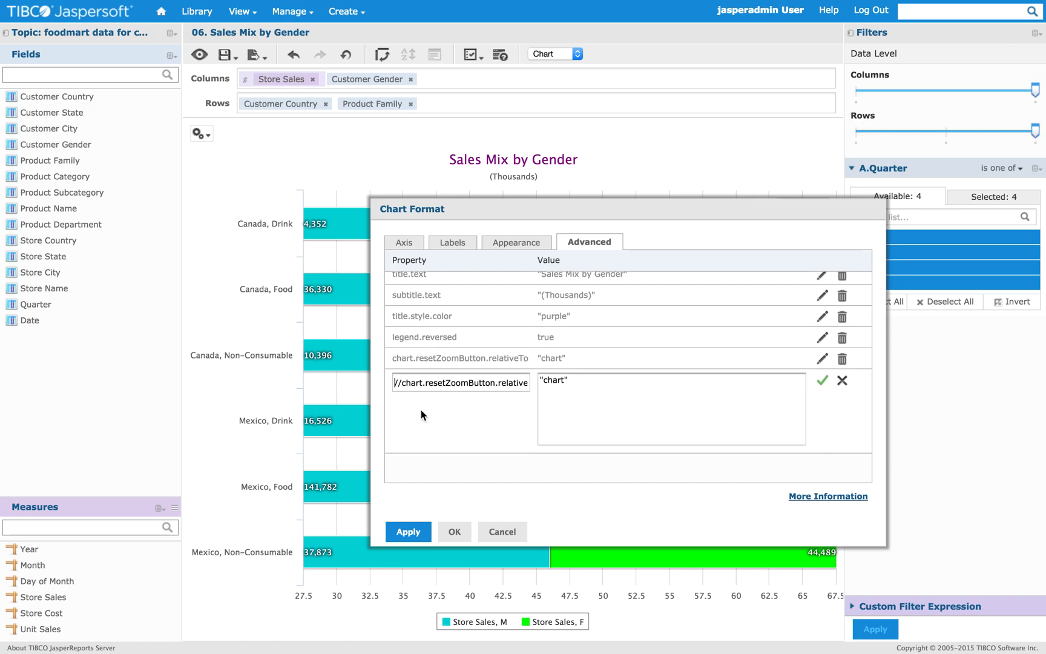
pyautogui.press('Delete')
pyautogui.press('Delete')
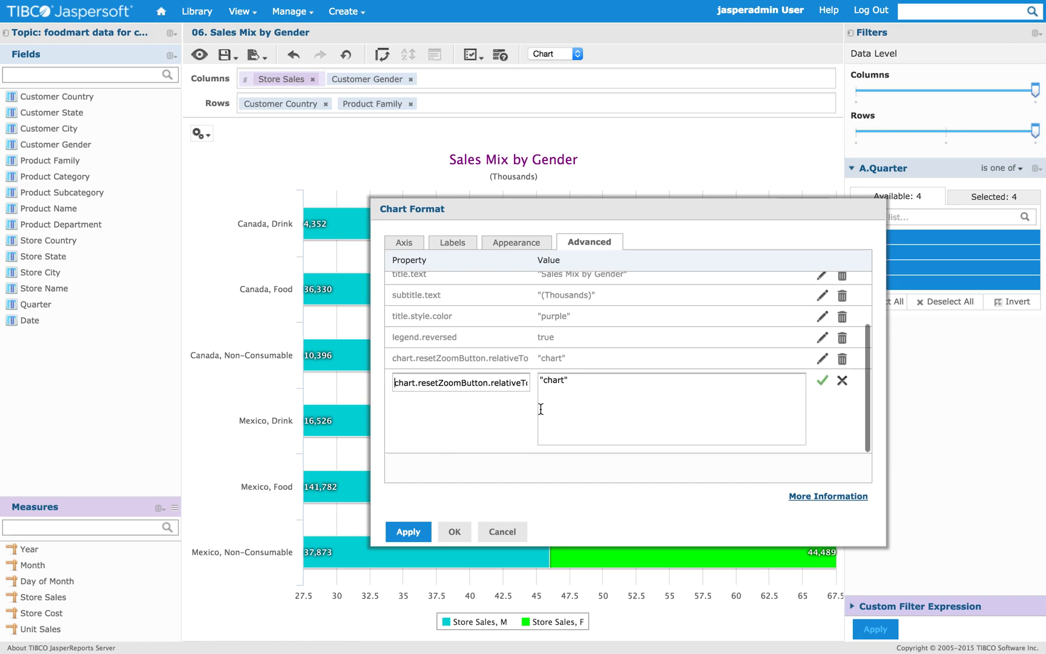
pyautogui.click(823, 382)
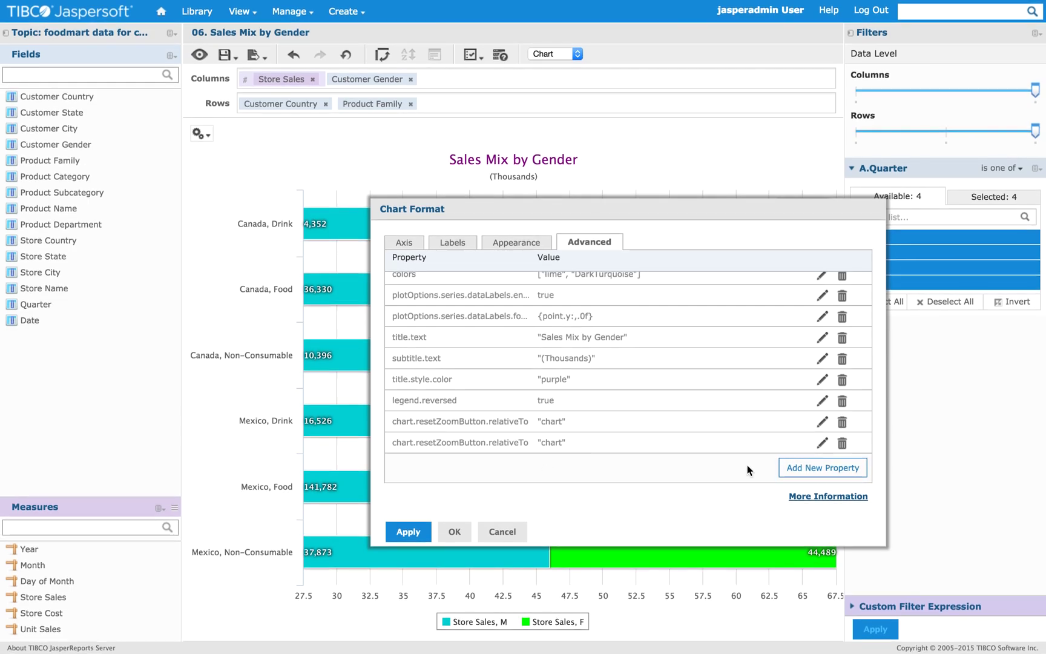
pyautogui.click(454, 532)
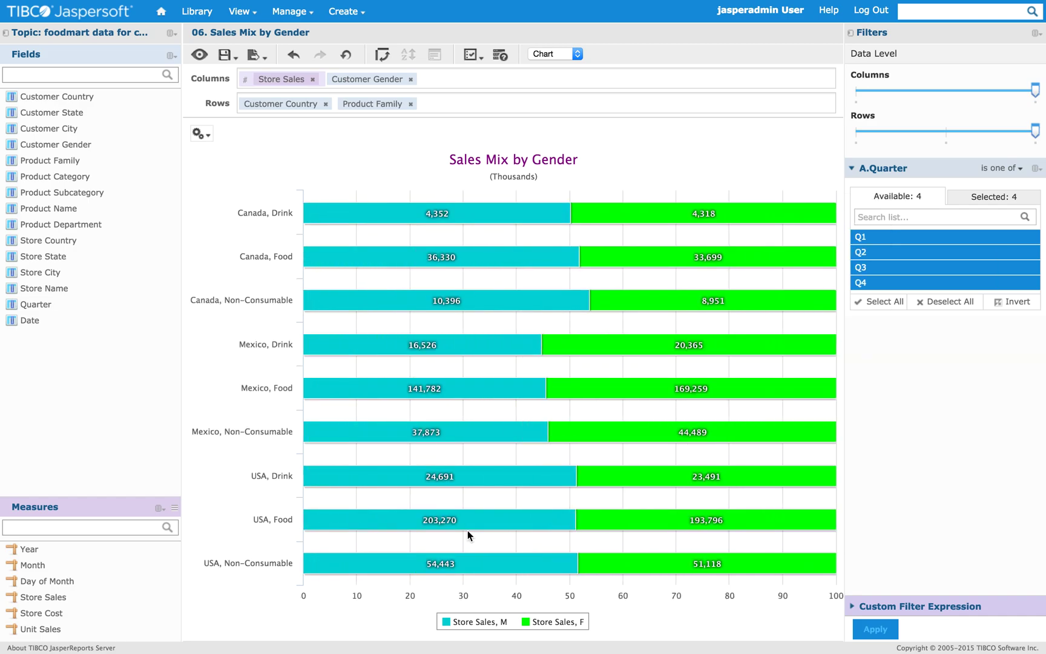
# Step: Box-zoom the chart to the 30–57.5 range covering the Canada and Mexico bars
pyautogui.moveTo(465, 262); pyautogui.dragTo(602, 403)
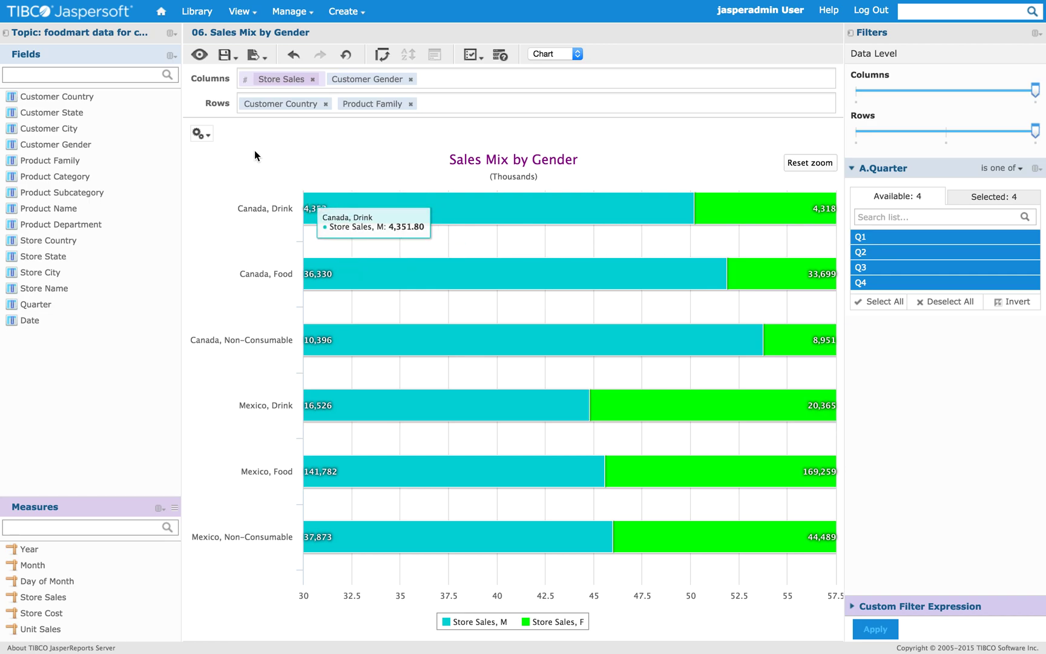
pyautogui.click(201, 134)
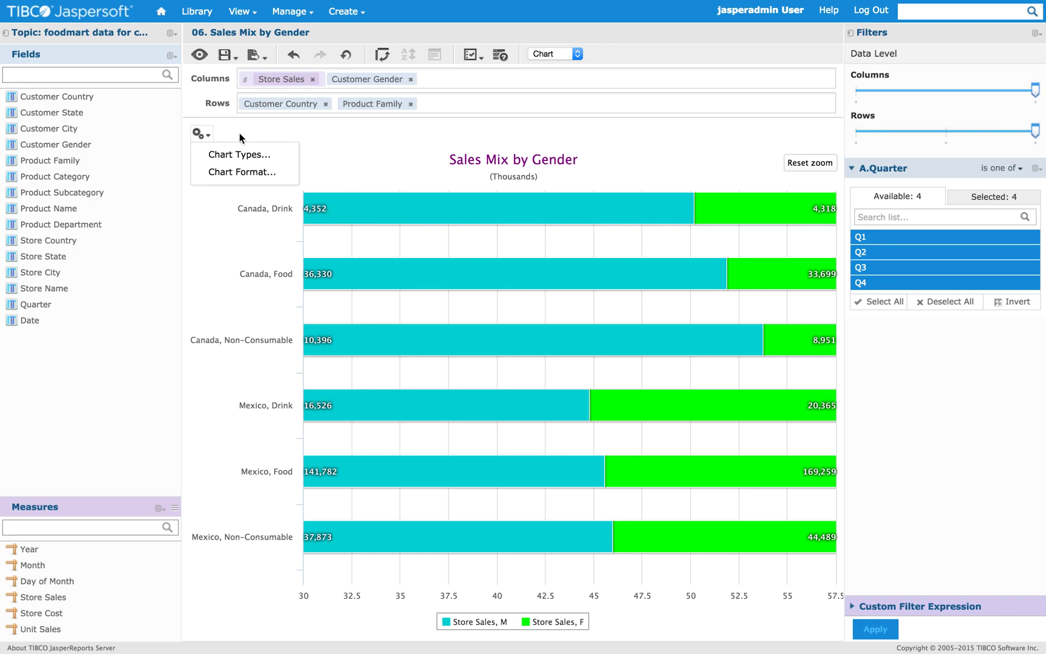
pyautogui.click(344, 152)
pyautogui.moveTo(358, 196)
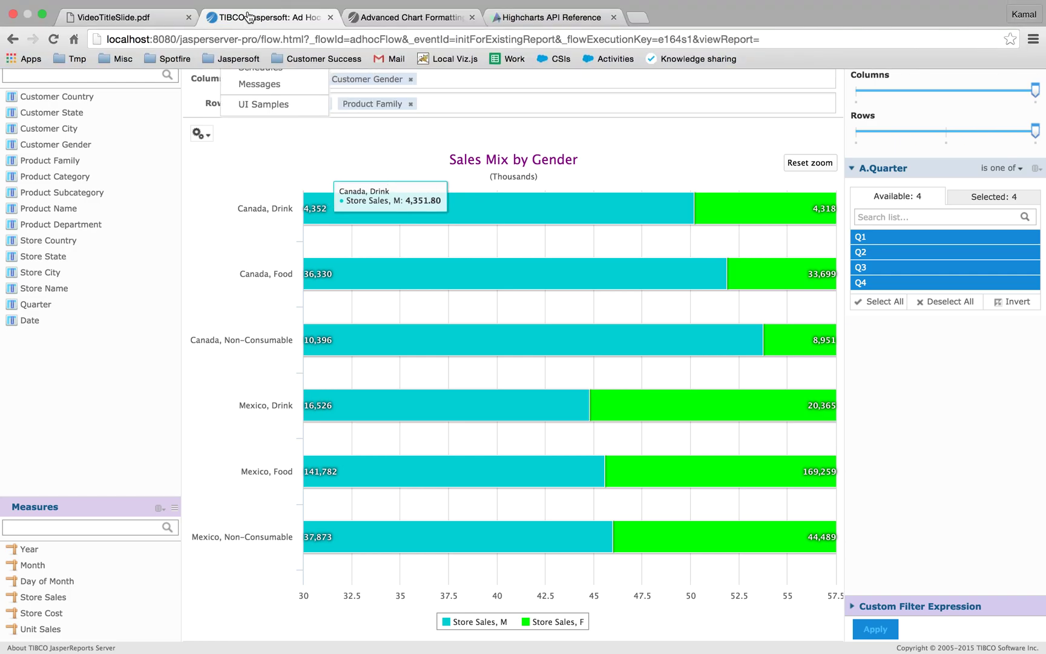
# Step: Leave the editor unsaved via View > Repository and list Samples > Dashboards
pyautogui.moveTo(245, 11)
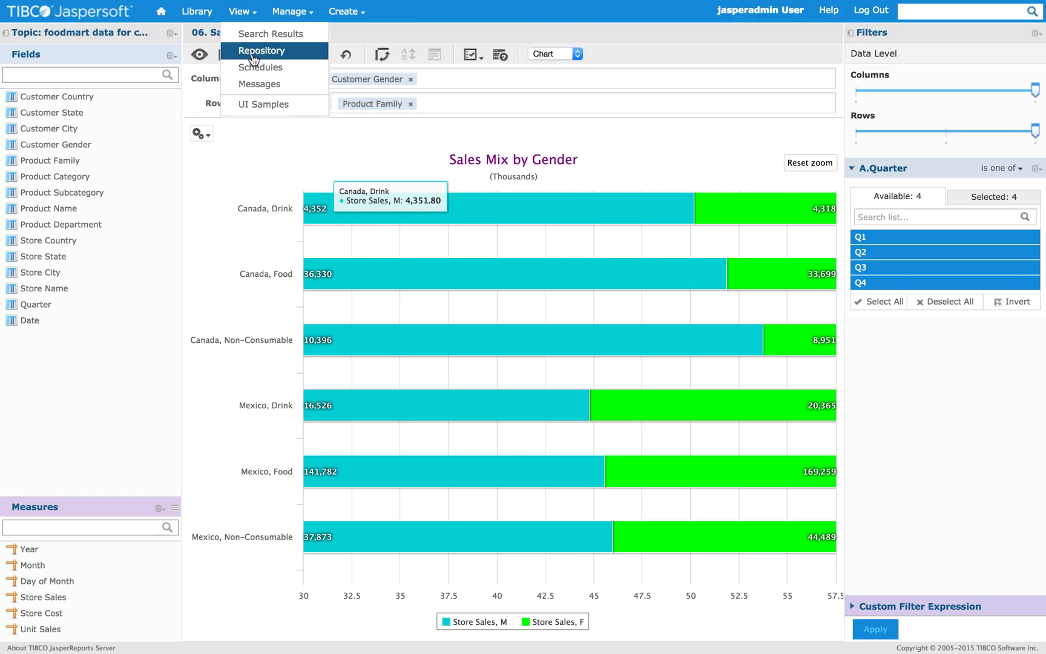
pyautogui.click(233, 50)
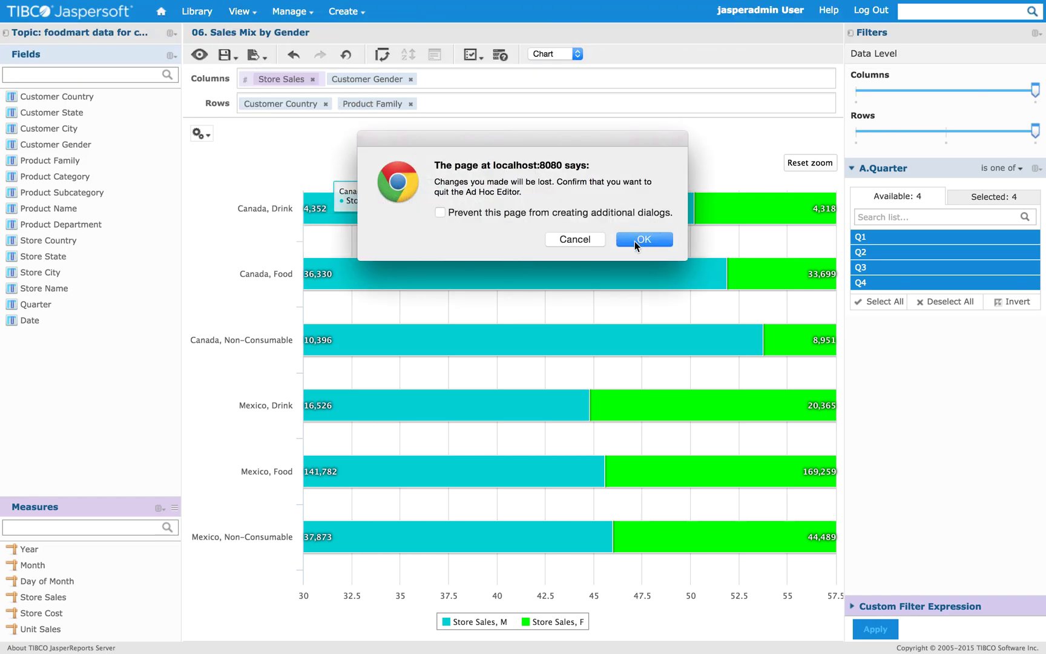
pyautogui.click(642, 239)
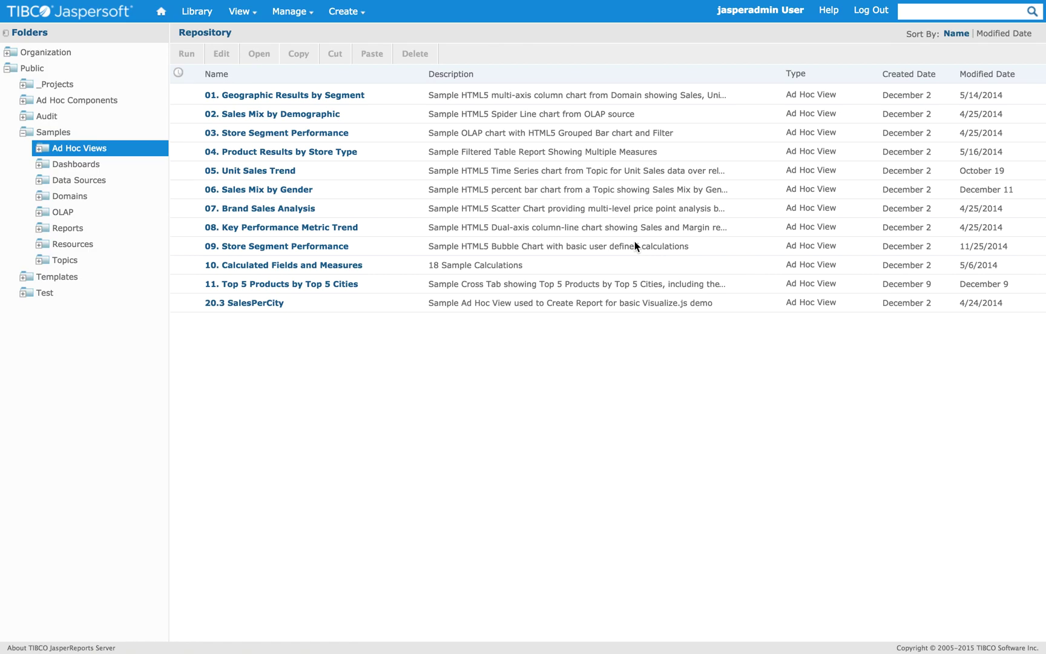
pyautogui.click(42, 165)
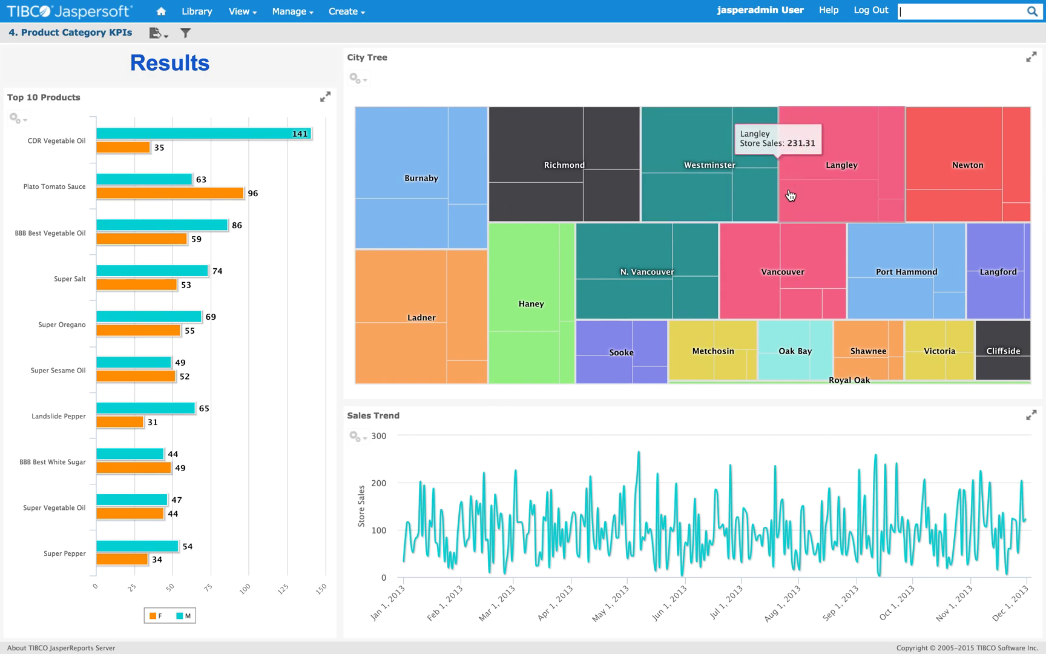
# Step: Drill into Burnaby in the City Tree treemap, then return to all cities
pyautogui.click(422, 219)
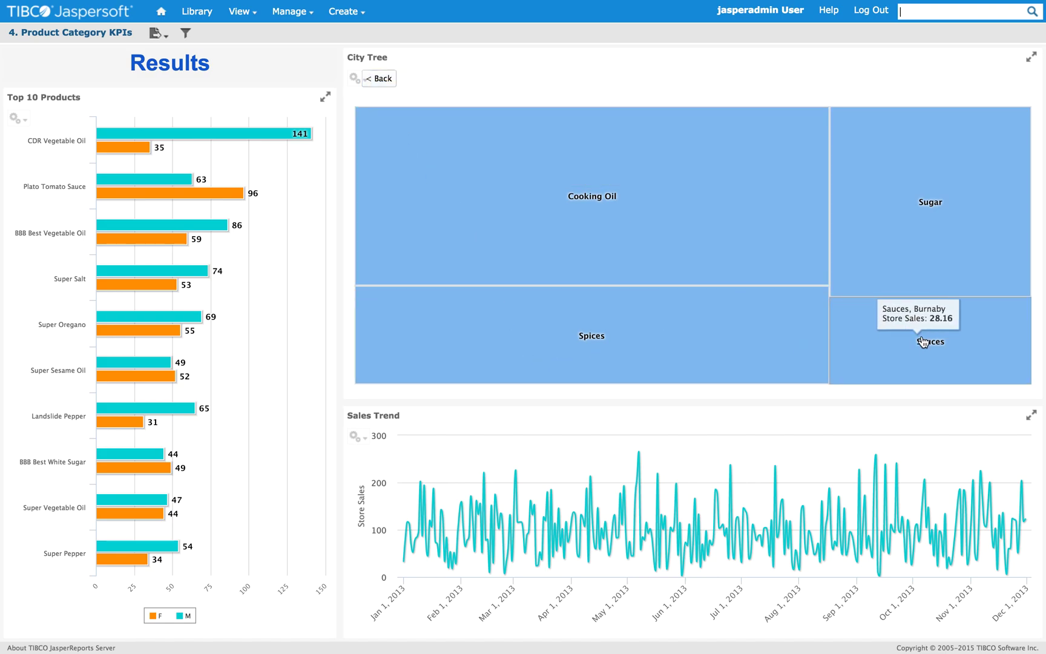
pyautogui.click(383, 80)
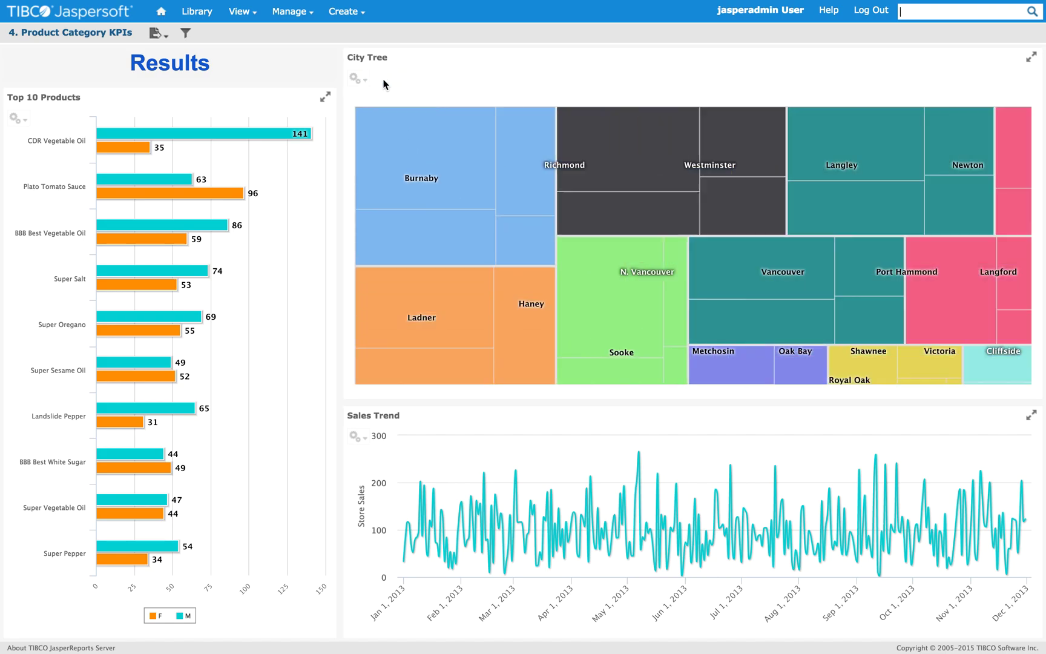
# Step: Create a new Ad Hoc View from the Foodmart data topic
pyautogui.click(237, 17)
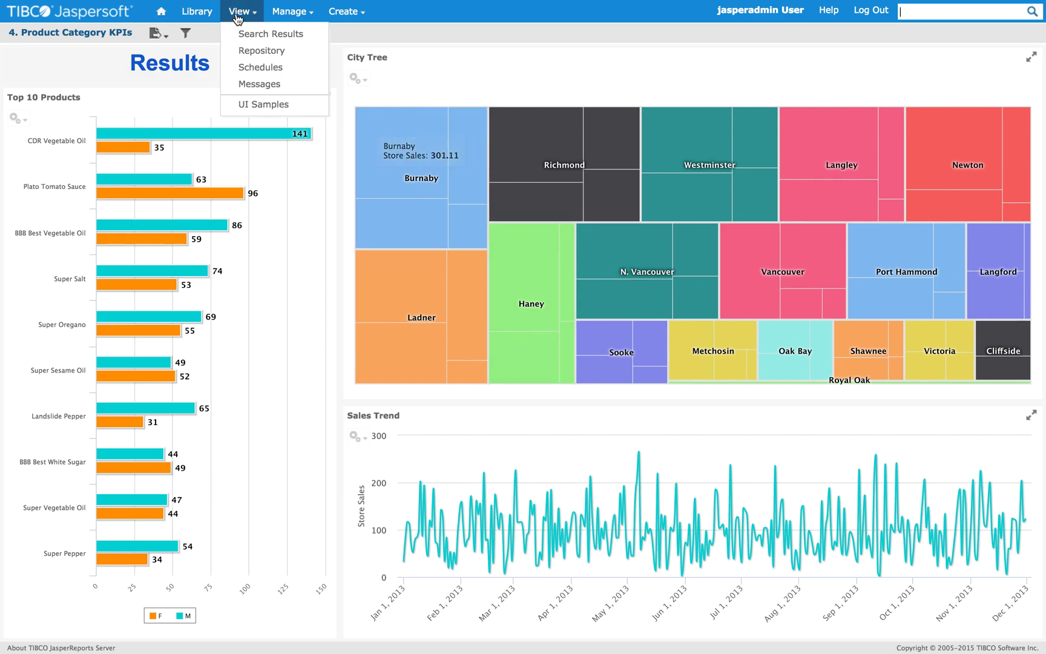
pyautogui.moveTo(343, 12)
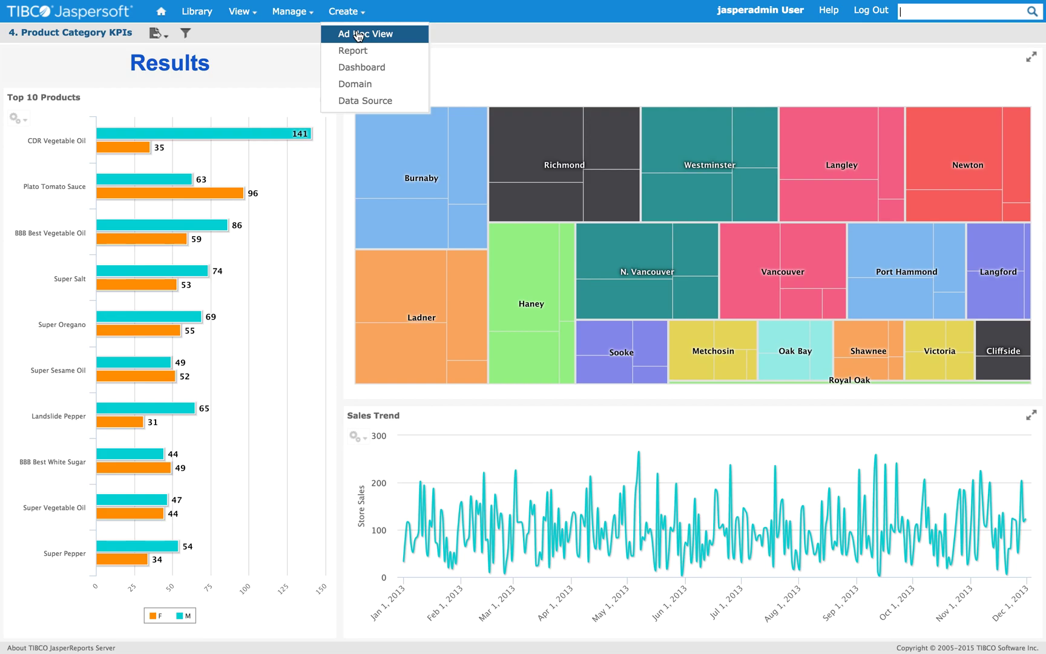
pyautogui.click(358, 35)
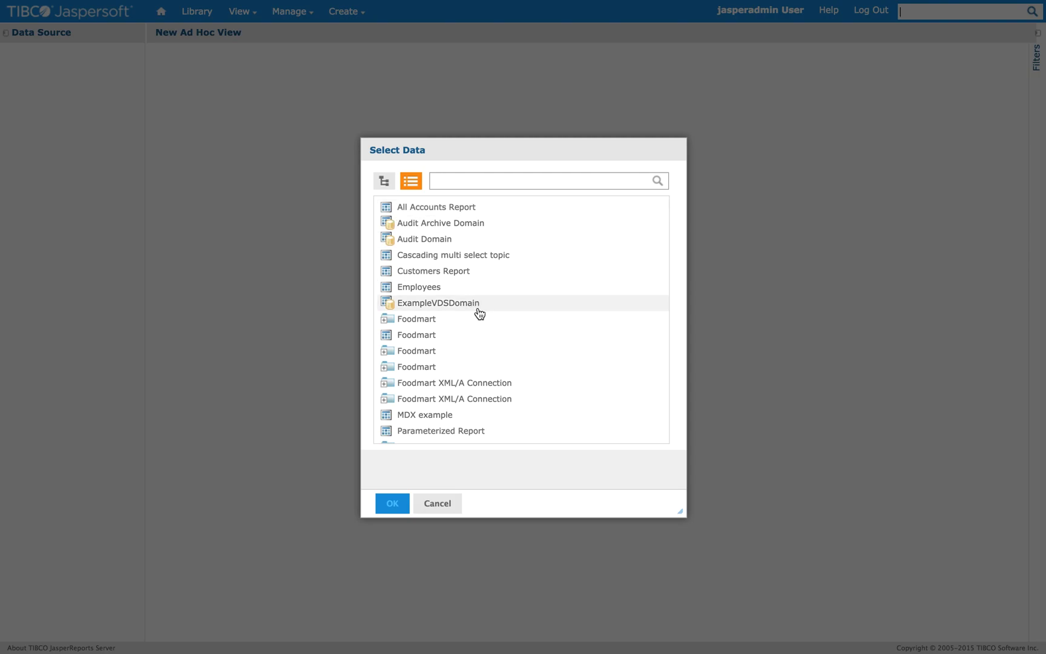
pyautogui.click(428, 337)
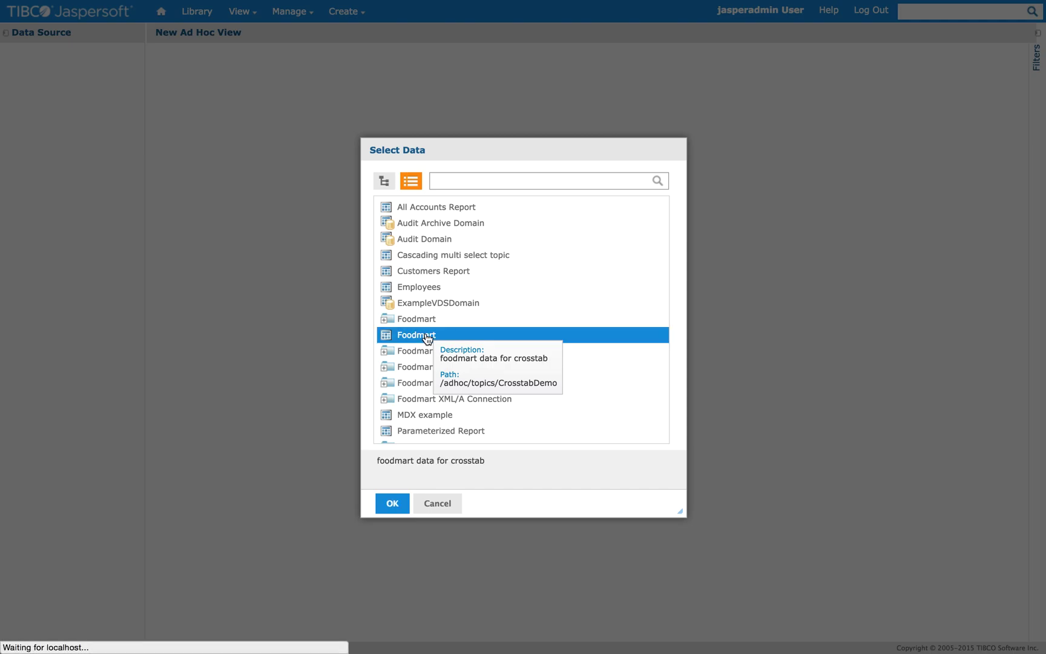
pyautogui.doubleClick(427, 337)
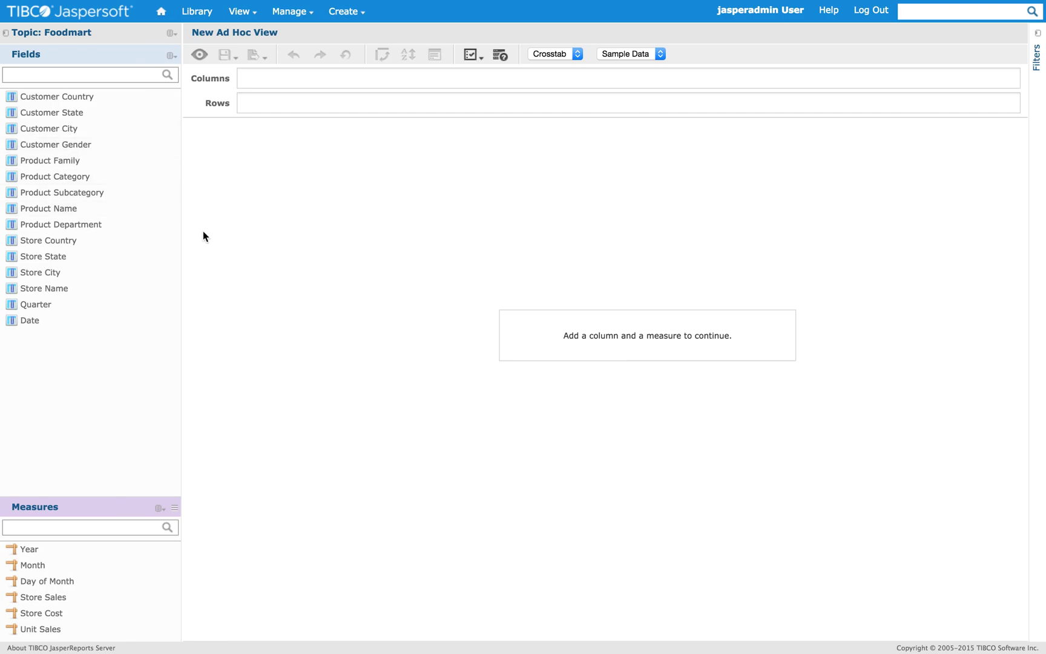
# Step: Build a crosstab with Customer City and Product Subcategory rows and Store Sales as the measure
pyautogui.doubleClick(53, 131)
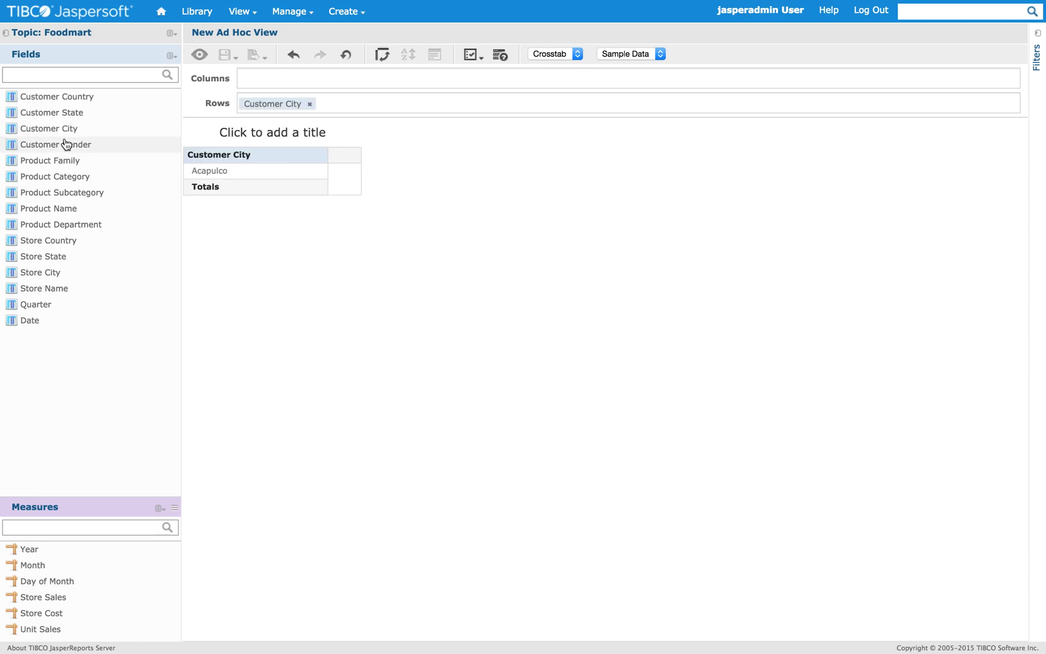
pyautogui.doubleClick(53, 198)
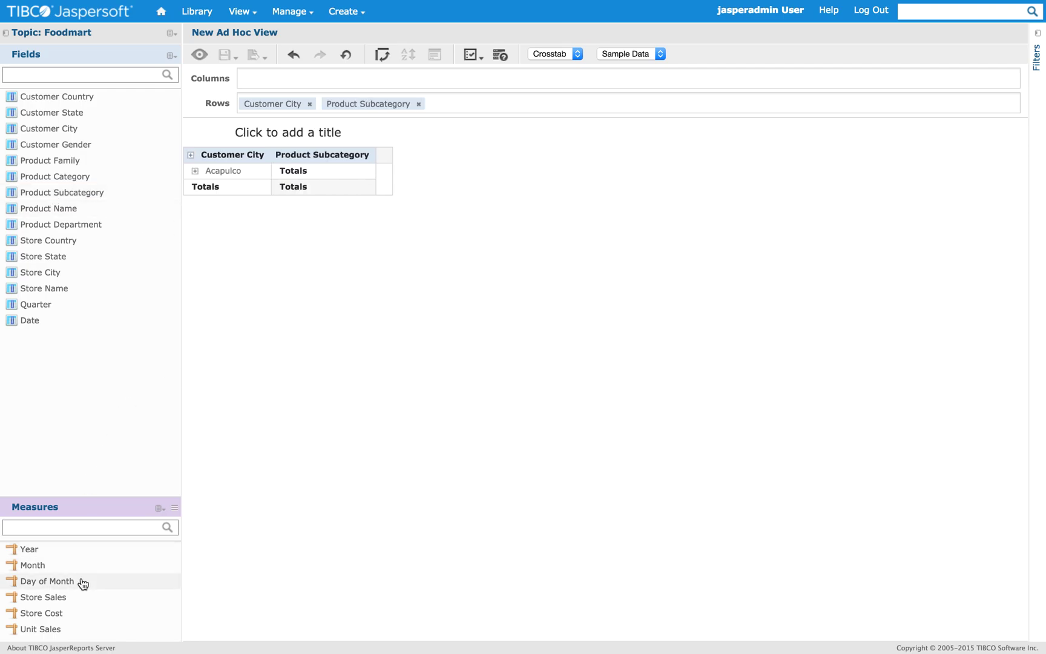
pyautogui.doubleClick(52, 598)
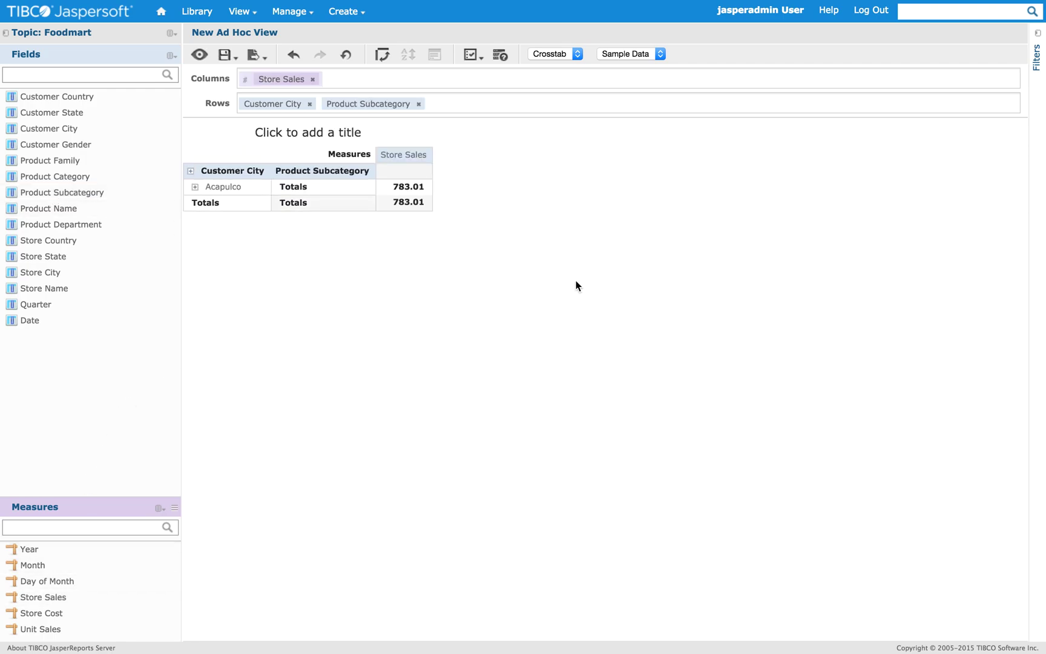
pyautogui.click(548, 54)
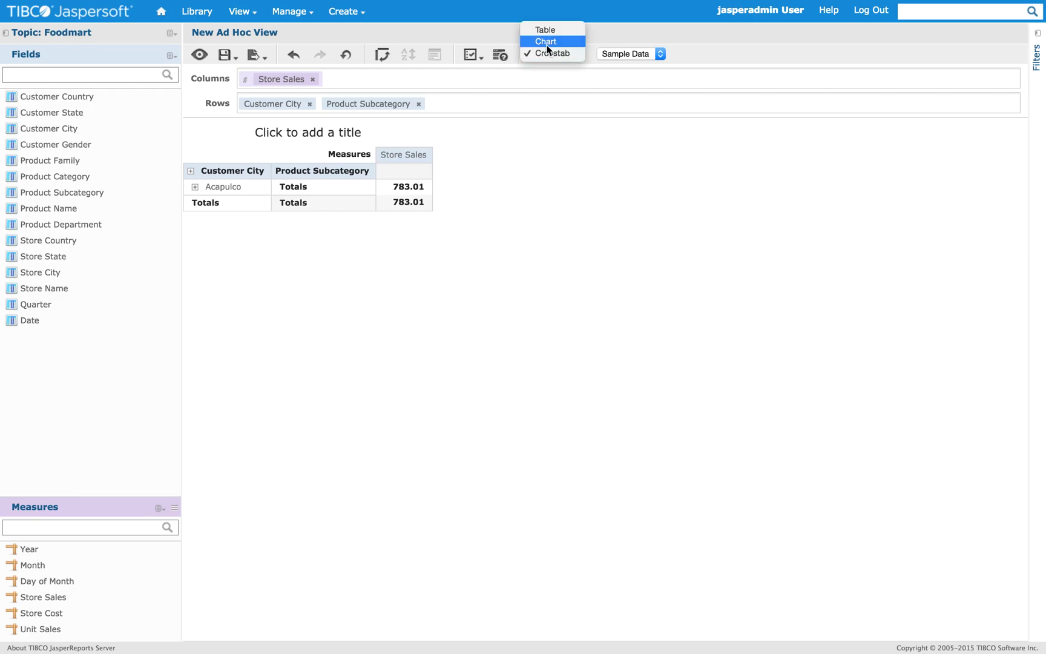
# Step: Switch the view to a chart and add a Customer State filter
pyautogui.click(546, 41)
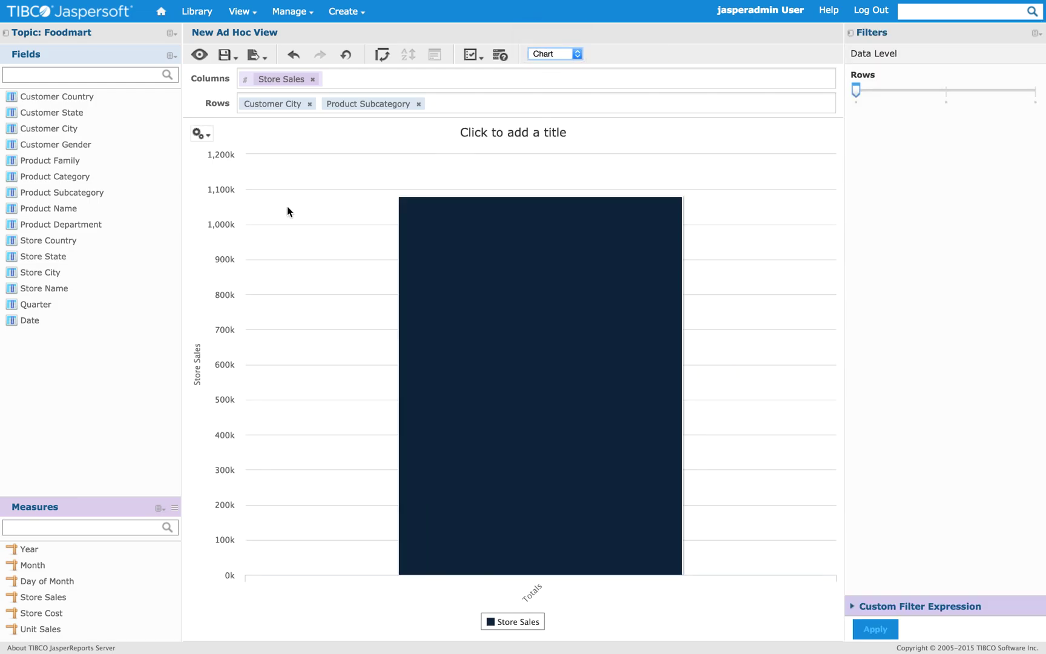
pyautogui.rightClick(55, 117)
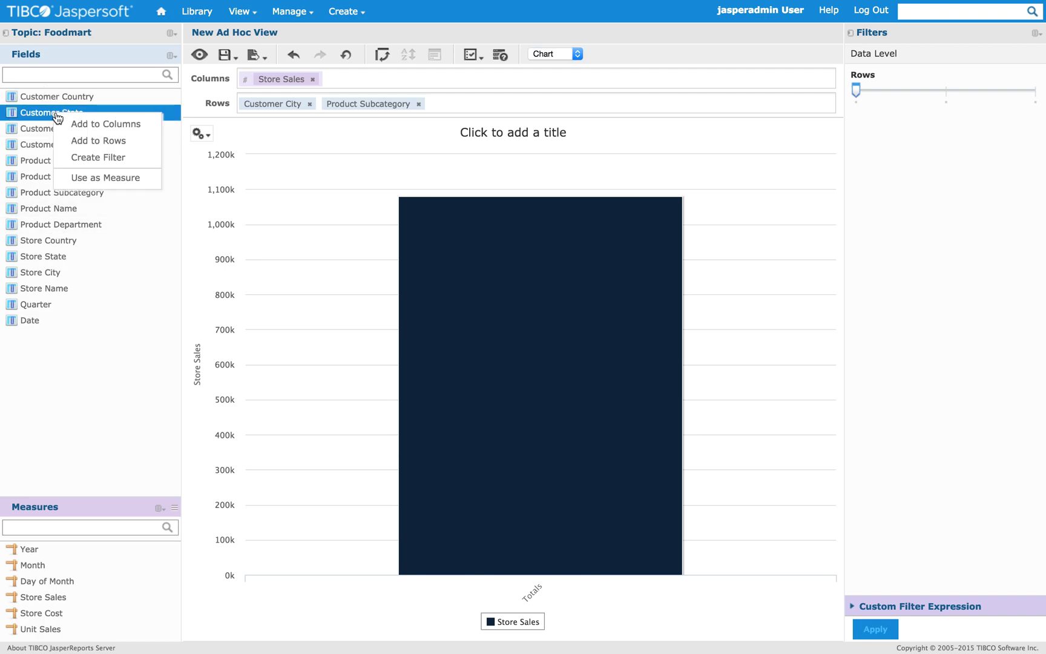
pyautogui.click(98, 159)
# Step: Add a Product Category filter and apply the BC and Baking Goods filters
pyautogui.click(201, 134)
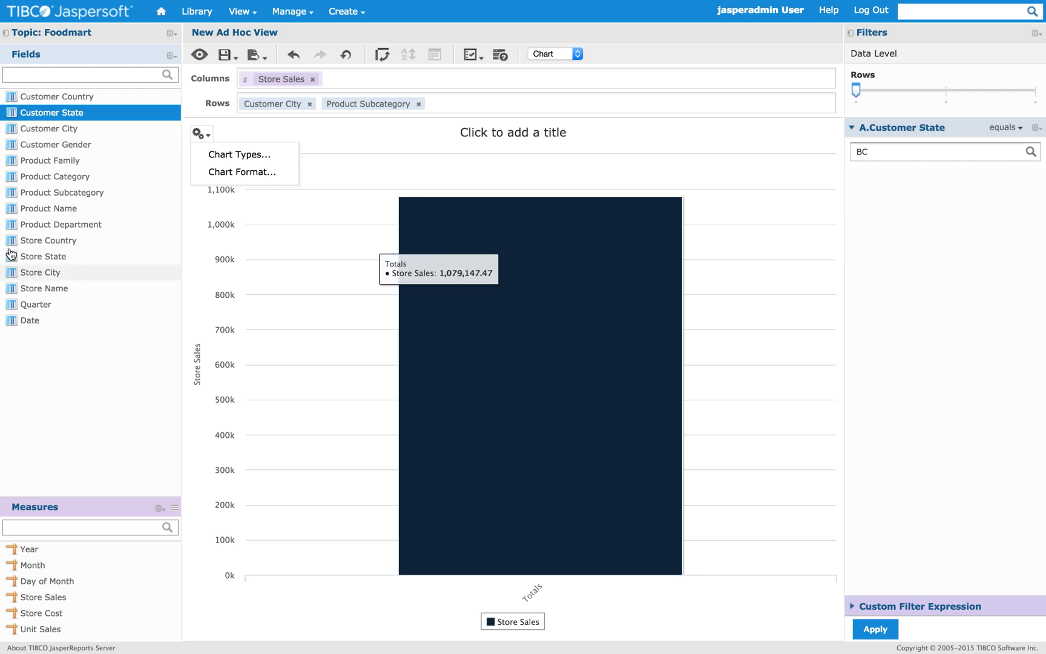
pyautogui.rightClick(68, 184)
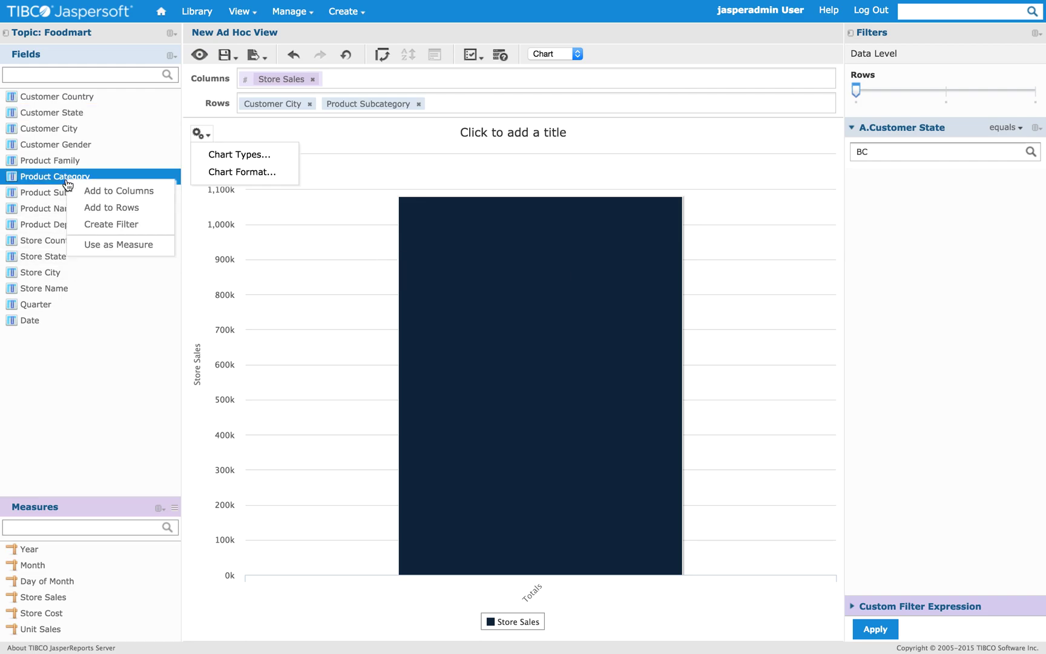
pyautogui.click(107, 230)
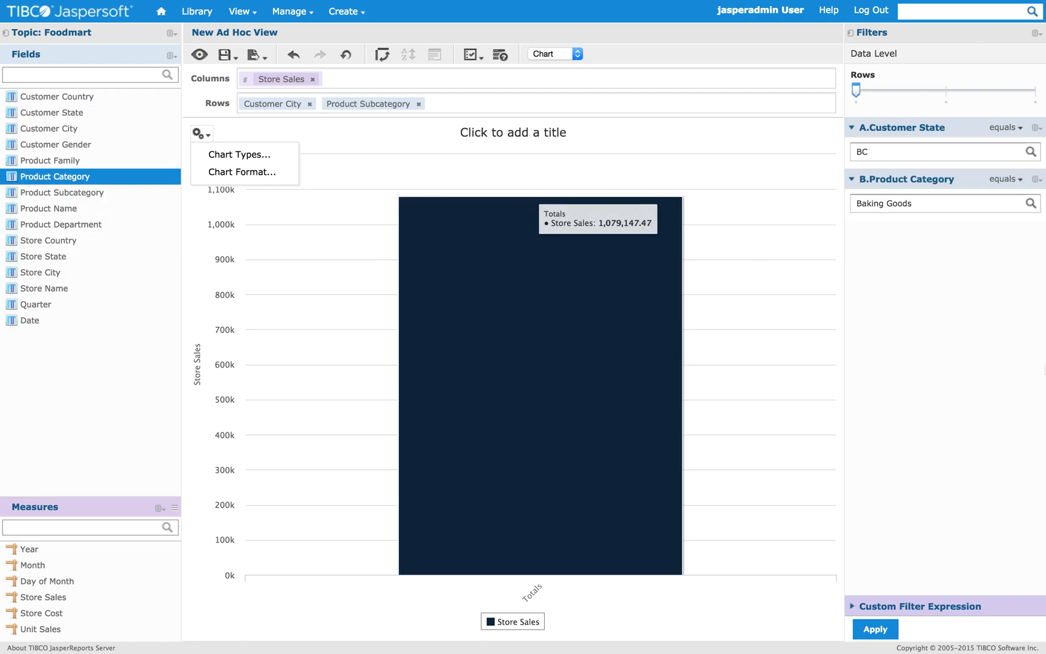
pyautogui.click(882, 629)
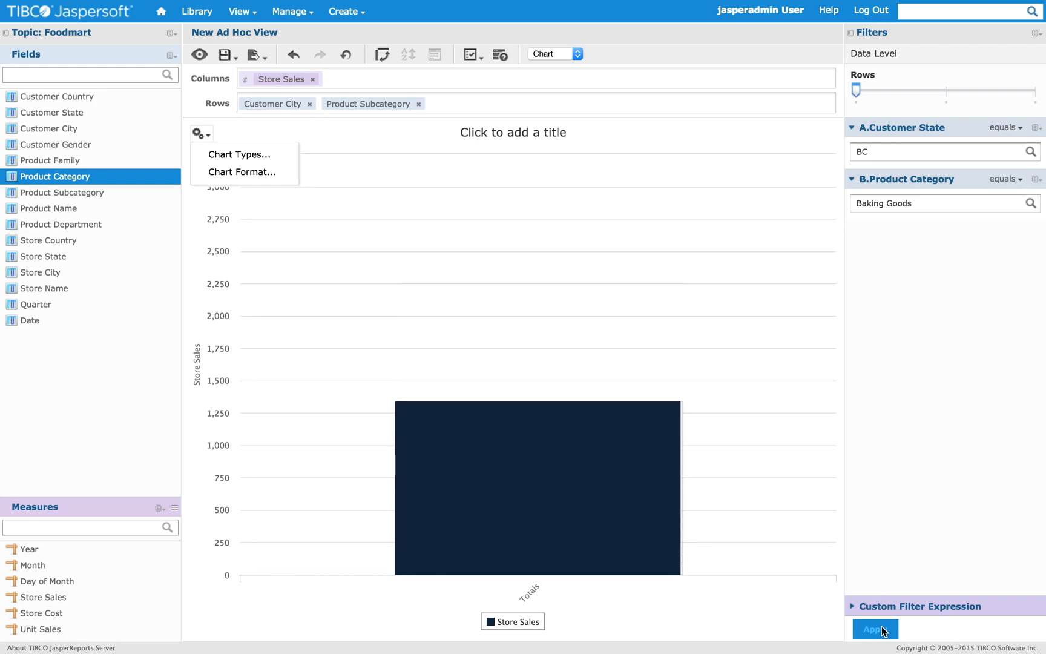
pyautogui.click(208, 141)
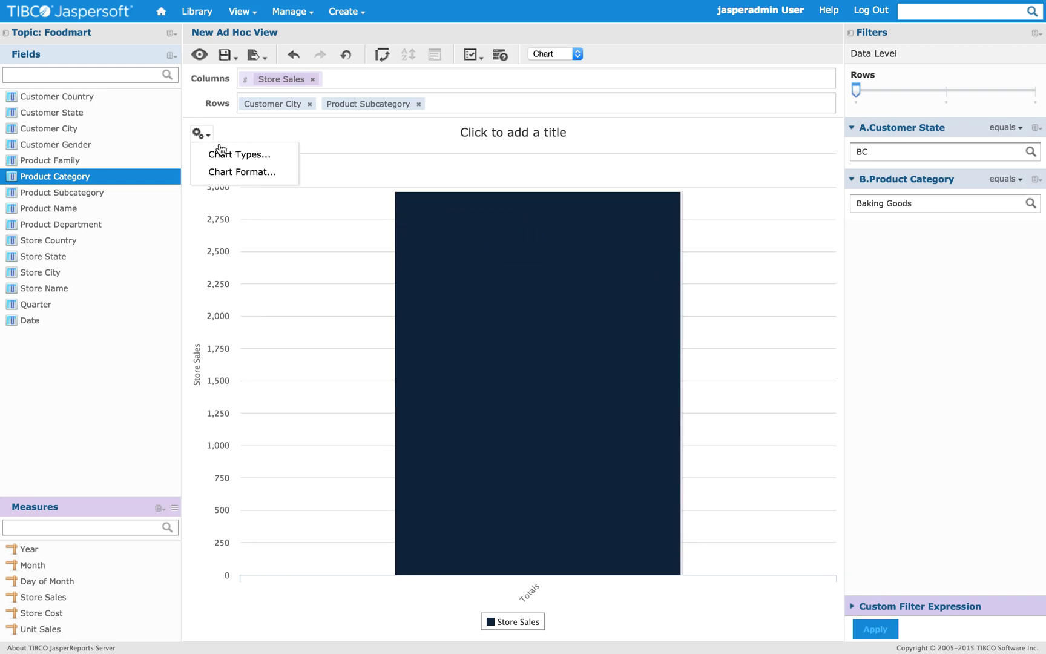
pyautogui.click(227, 155)
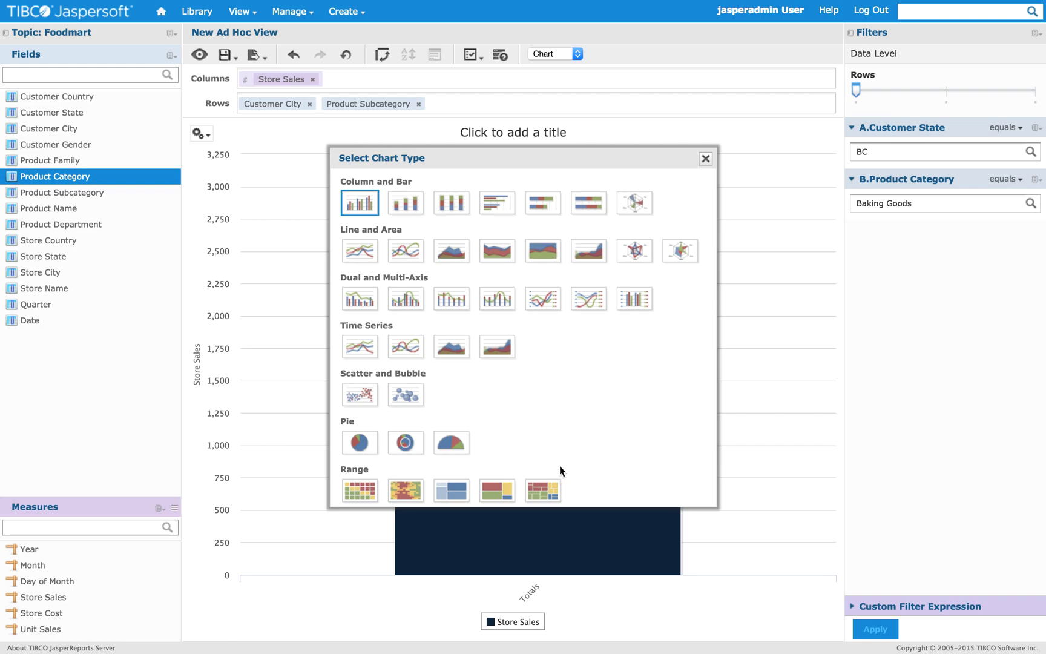
# Step: Change the chart to a Parent Tree Map and extend the rows down to Product Subcategory
pyautogui.click(545, 489)
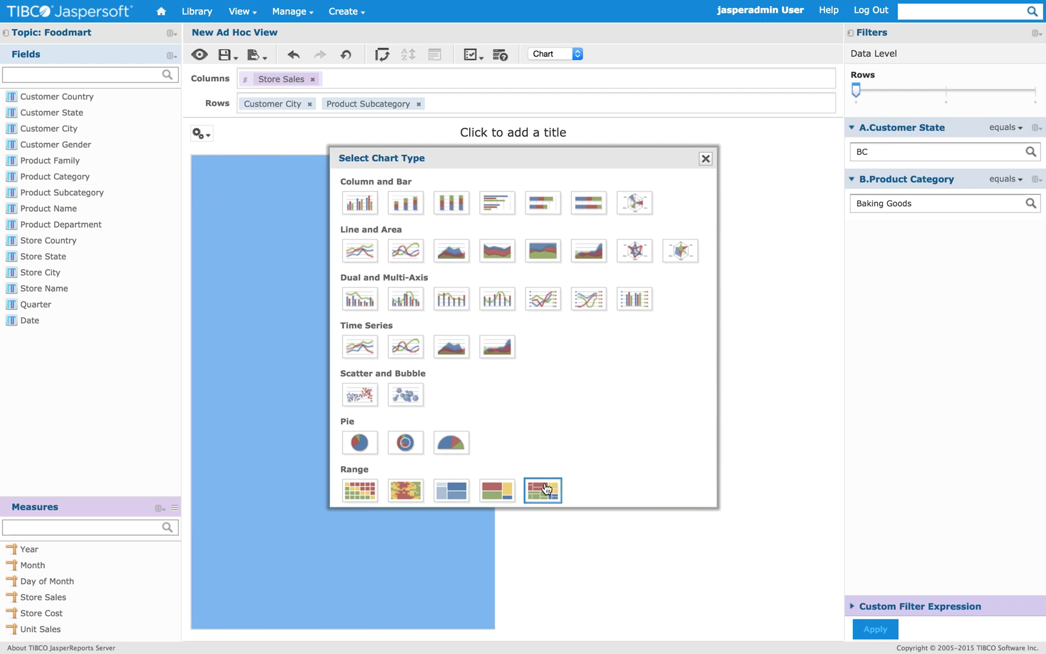
pyautogui.click(705, 159)
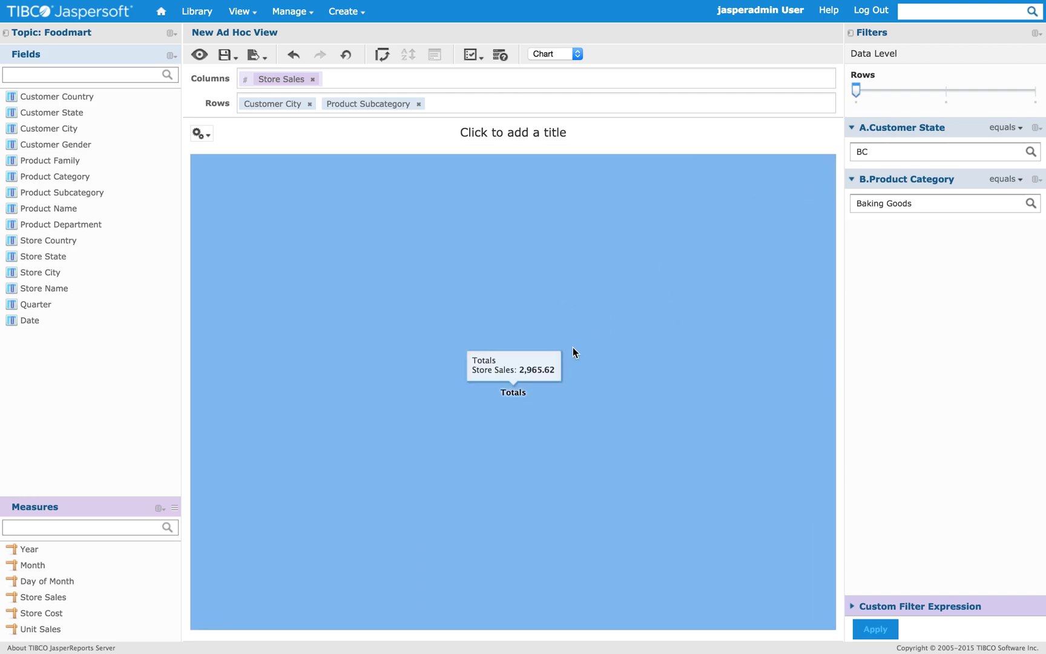
pyautogui.moveTo(860, 89)
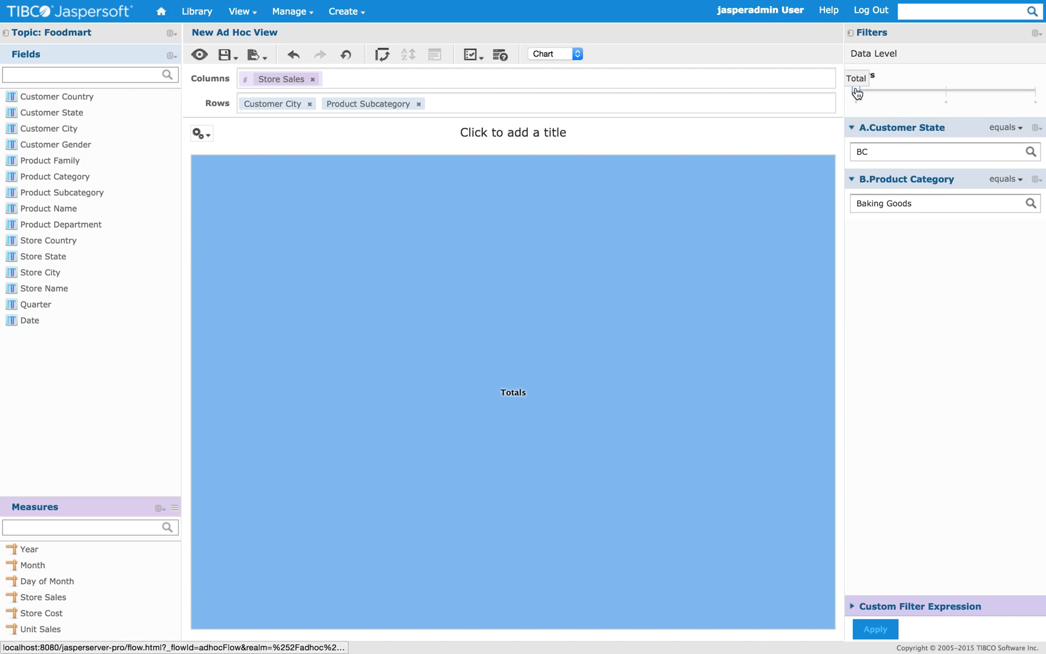
pyautogui.moveTo(857, 92); pyautogui.dragTo(1042, 77)
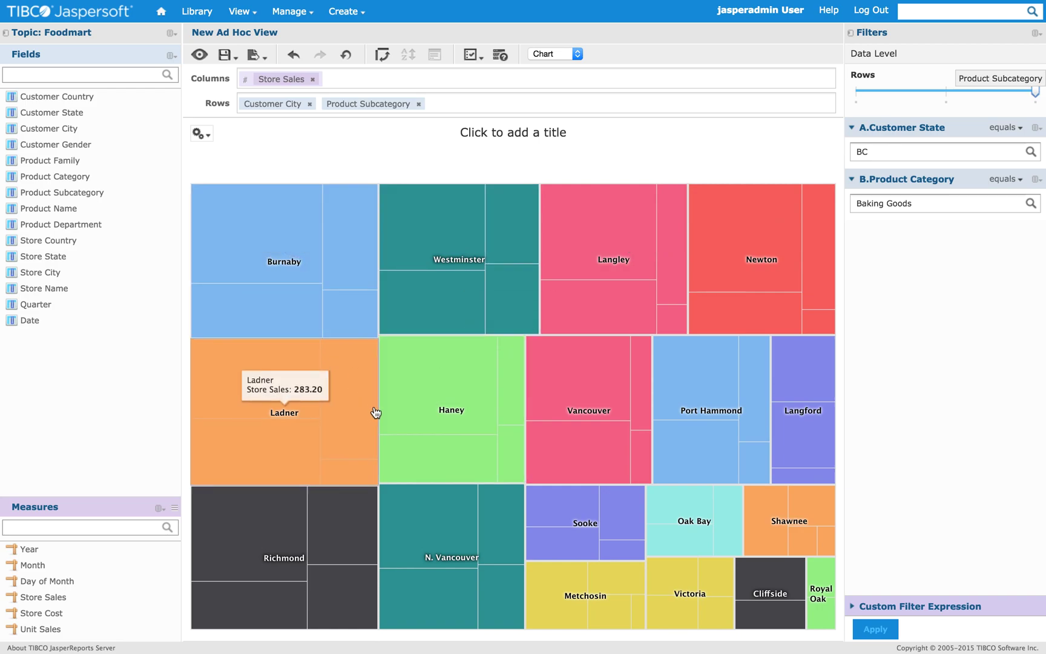
# Step: Hide the title bar above the BC treemap chart
pyautogui.click(473, 54)
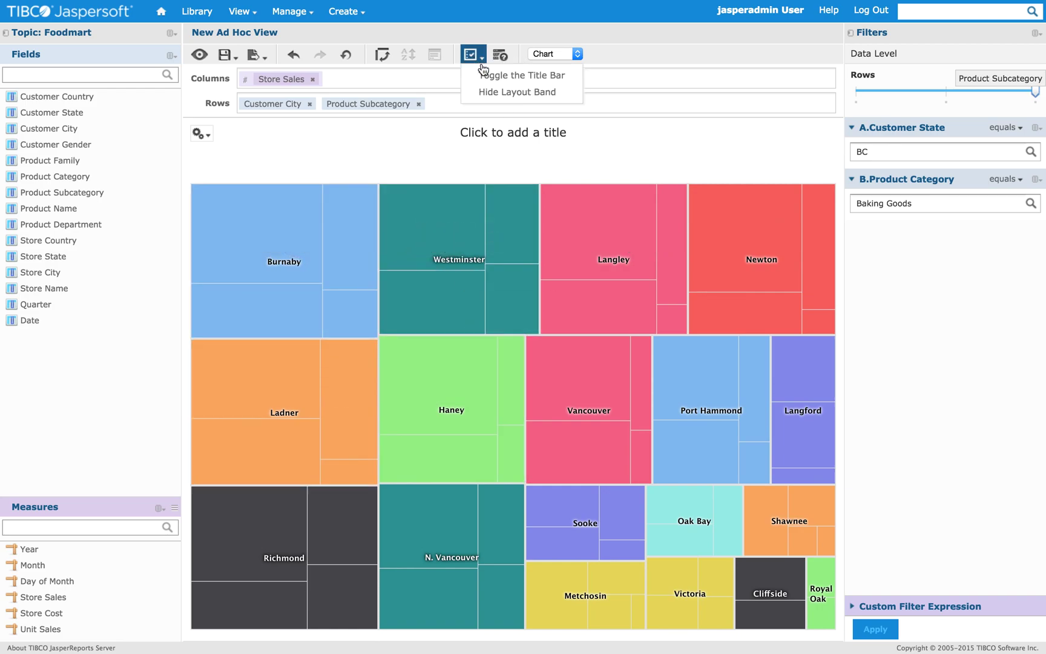
pyautogui.click(488, 74)
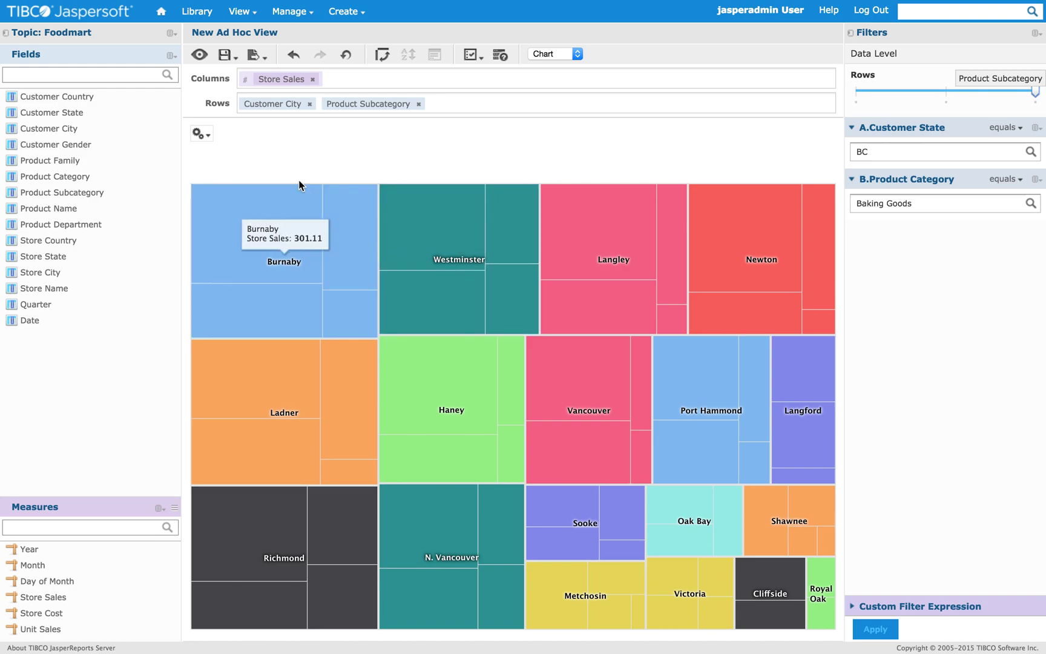
pyautogui.click(200, 134)
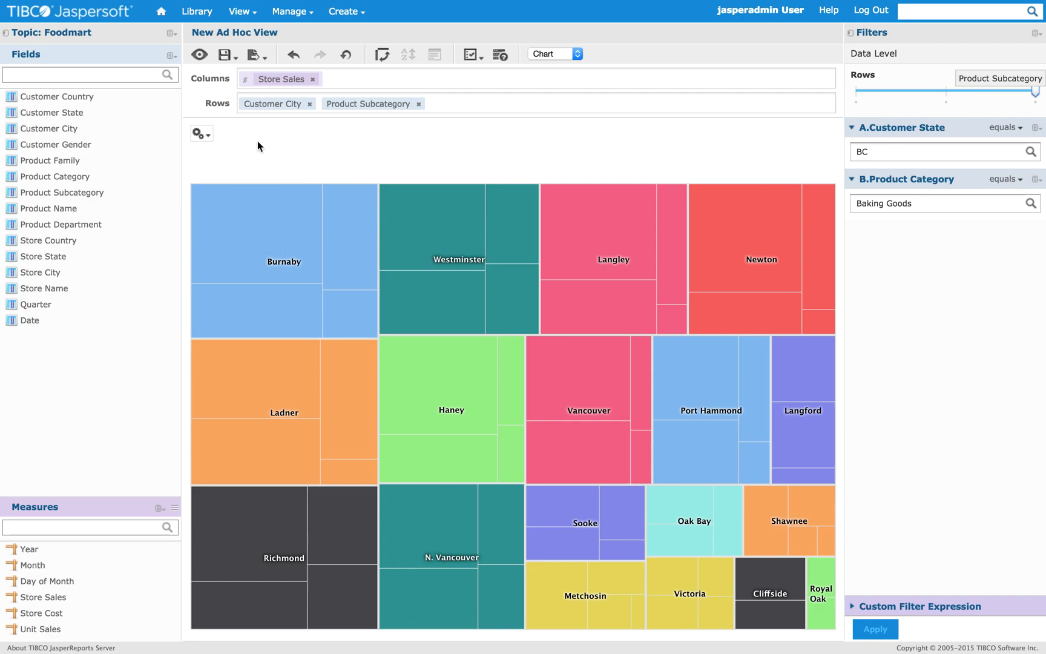
pyautogui.click(199, 133)
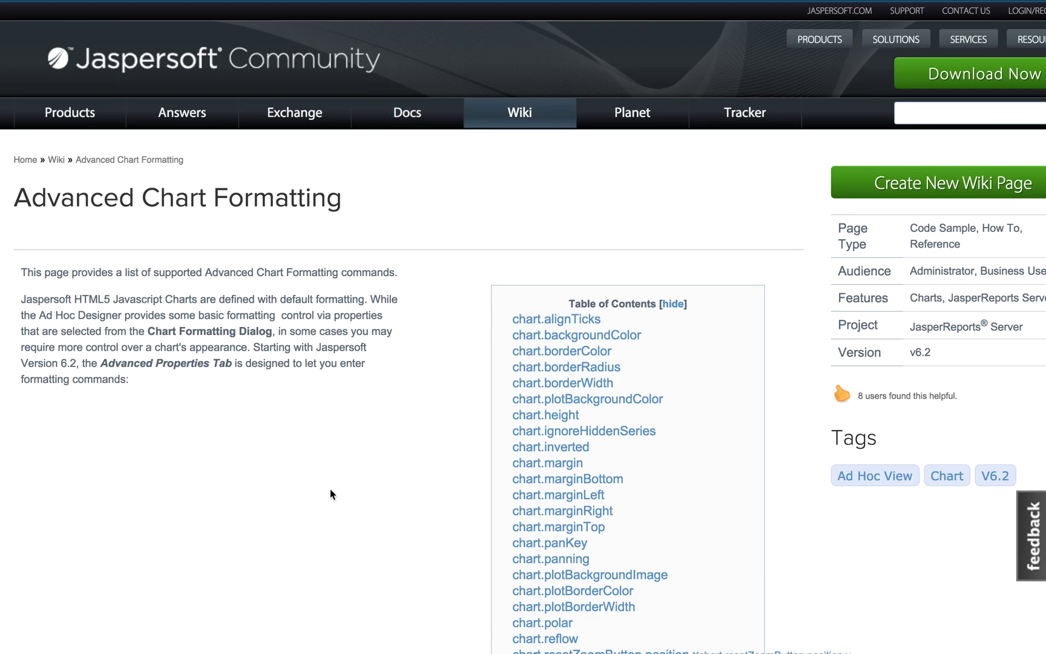
# Step: Scroll the Advanced Chart Formatting contents down to the pane and plotOptions entries
pyautogui.scroll(-5, 331, 494)
pyautogui.scroll(-15, 330, 493)
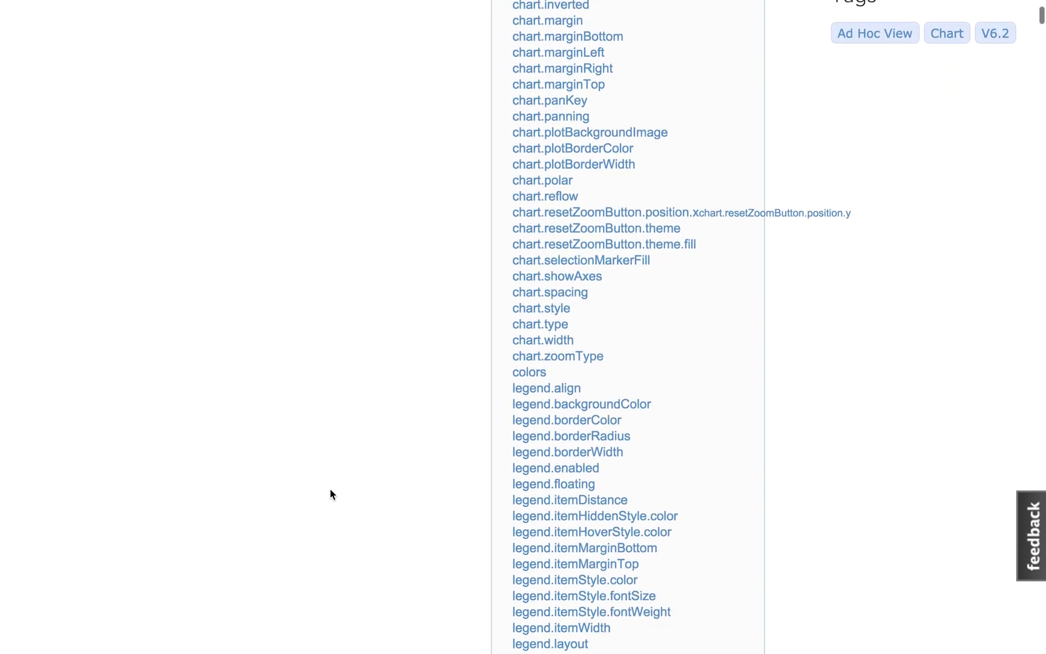
pyautogui.scroll(-7, 331, 491)
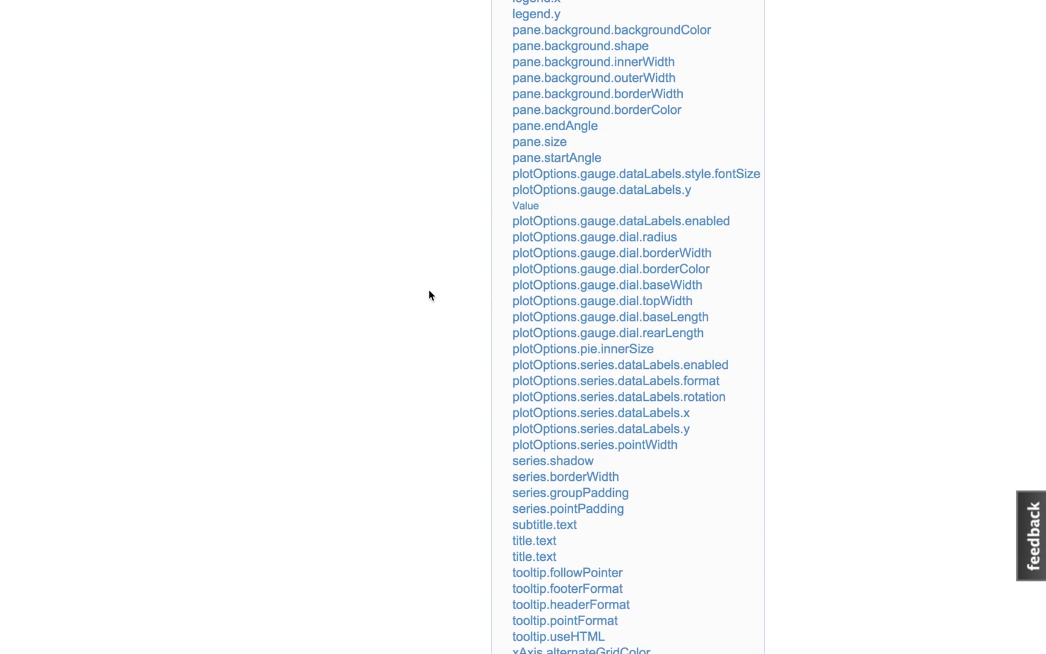
pyautogui.scroll(-1, 428, 290)
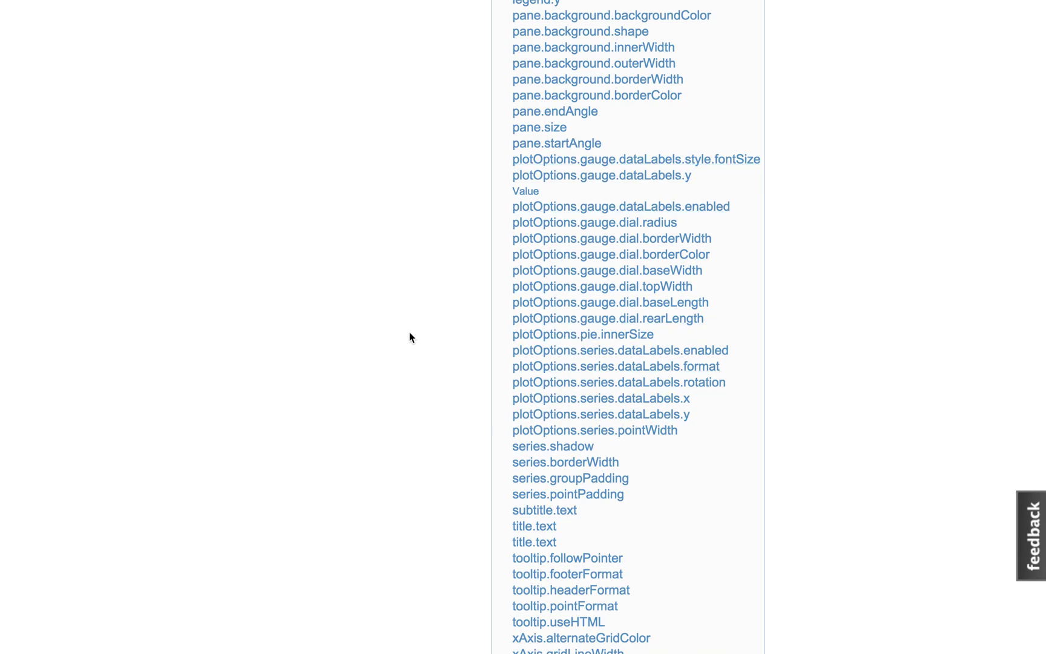
pyautogui.scroll(-2, 409, 333)
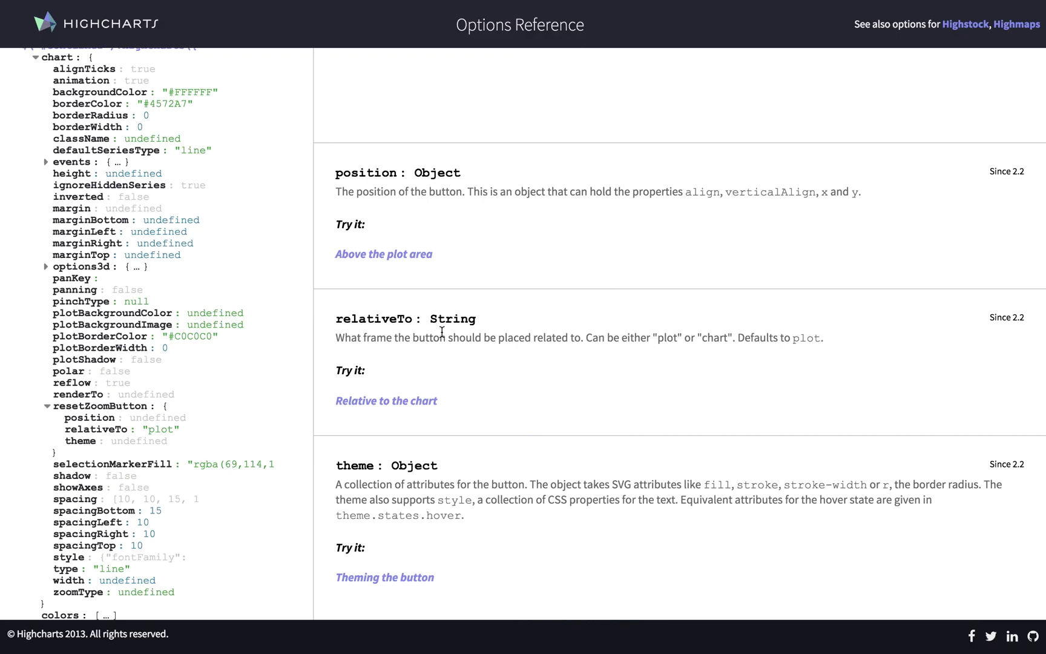
# Step: Find plotOptions > treemap > layoutStartingDirection in the Highcharts reference and select its name
pyautogui.scroll(-6, 144, 395)
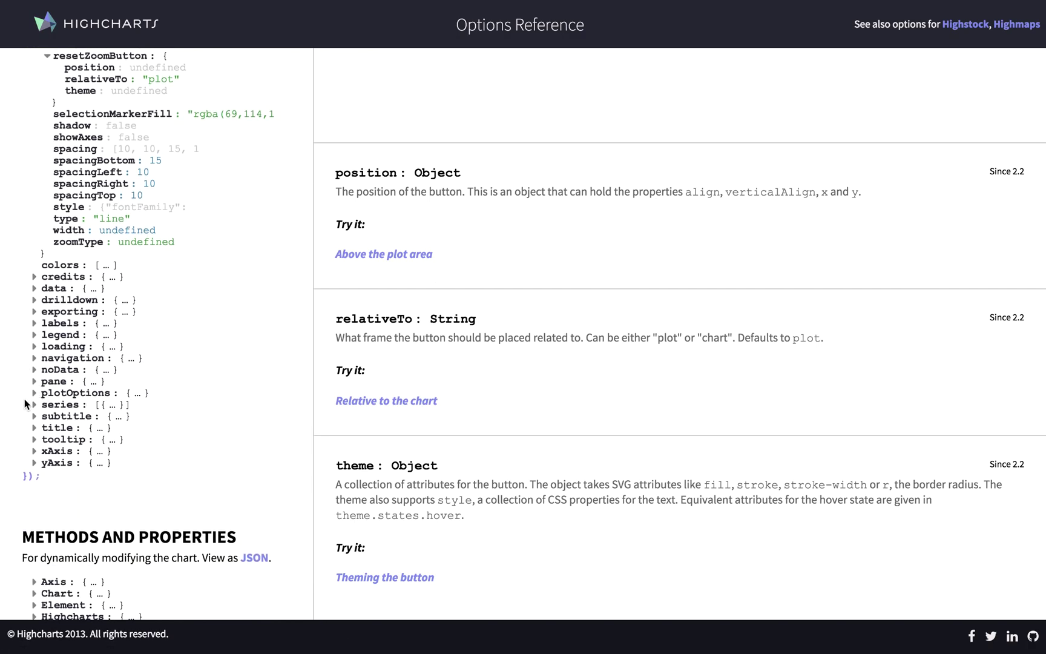
pyautogui.click(33, 392)
pyautogui.scroll(-1, 34, 396)
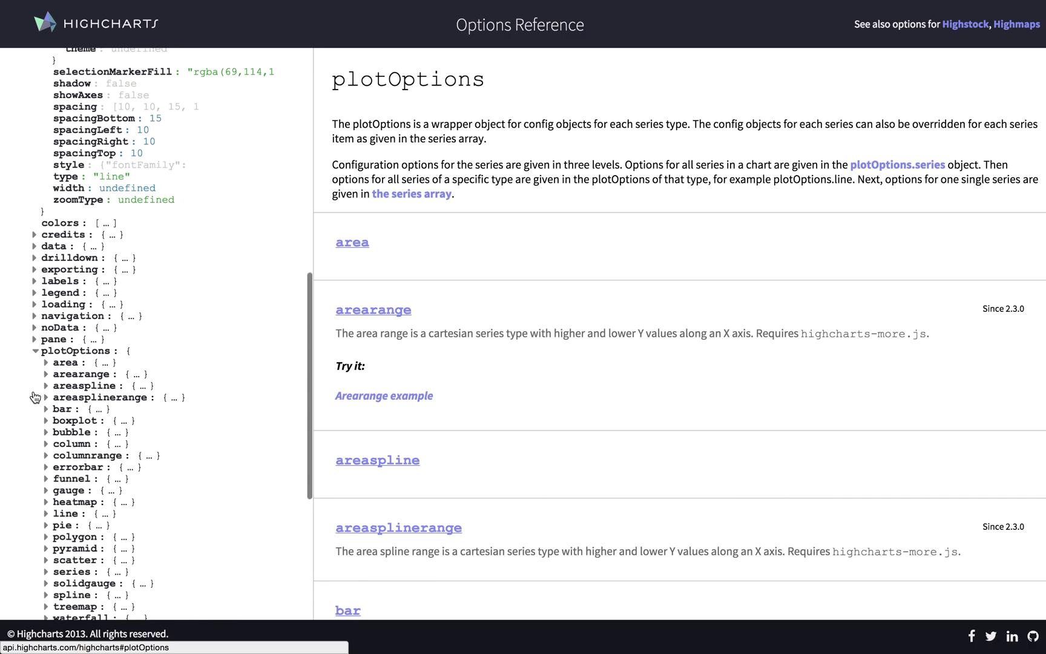
pyautogui.scroll(-3, 35, 397)
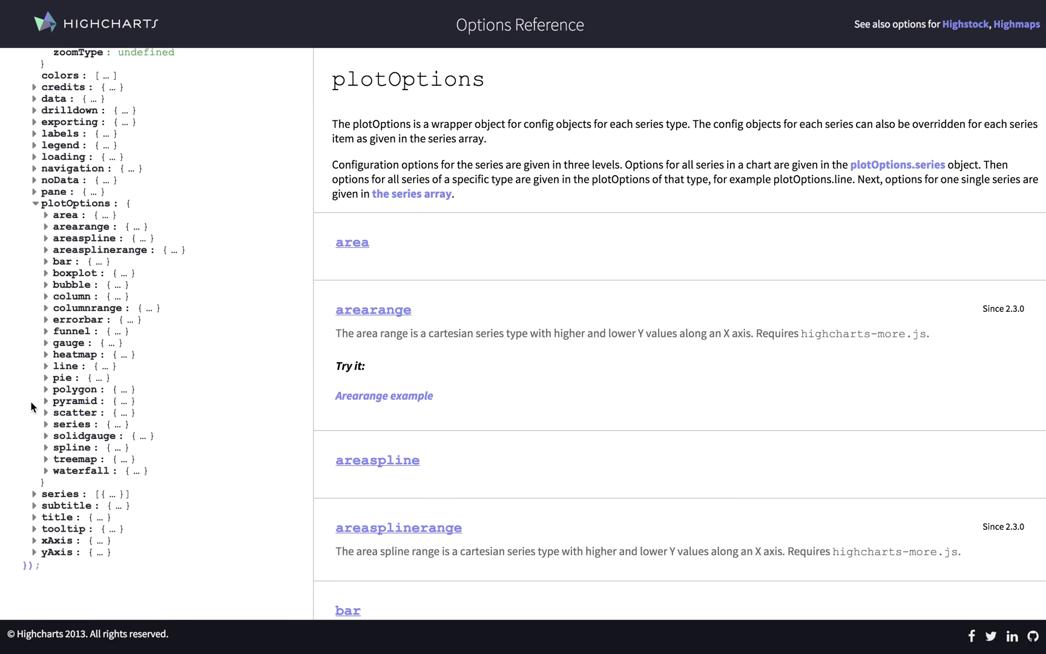
pyautogui.click(45, 460)
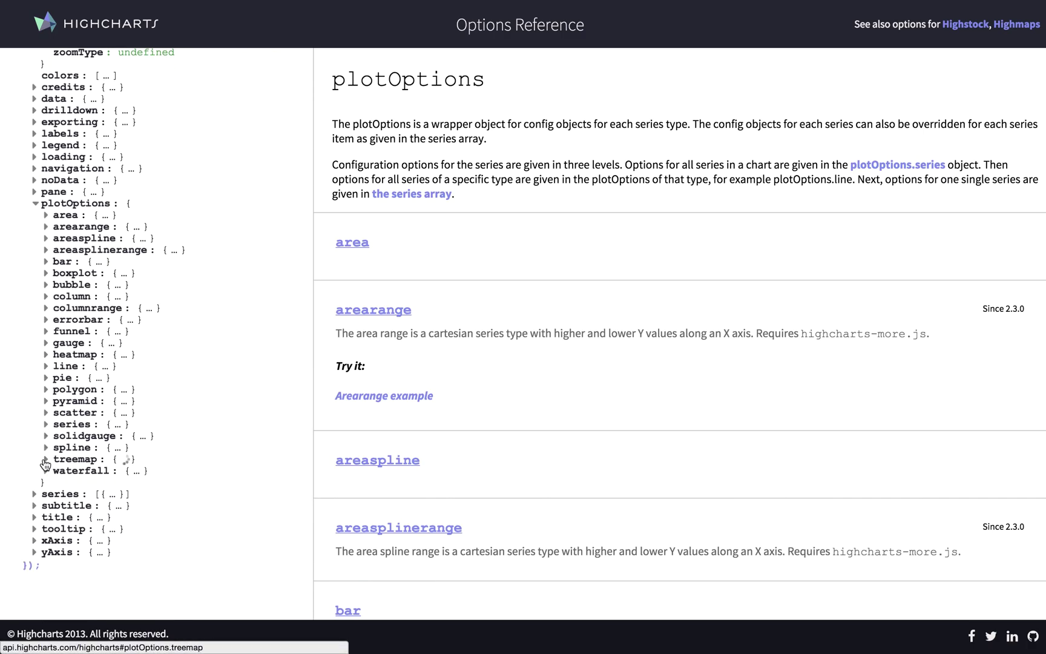
pyautogui.scroll(-4, 44, 464)
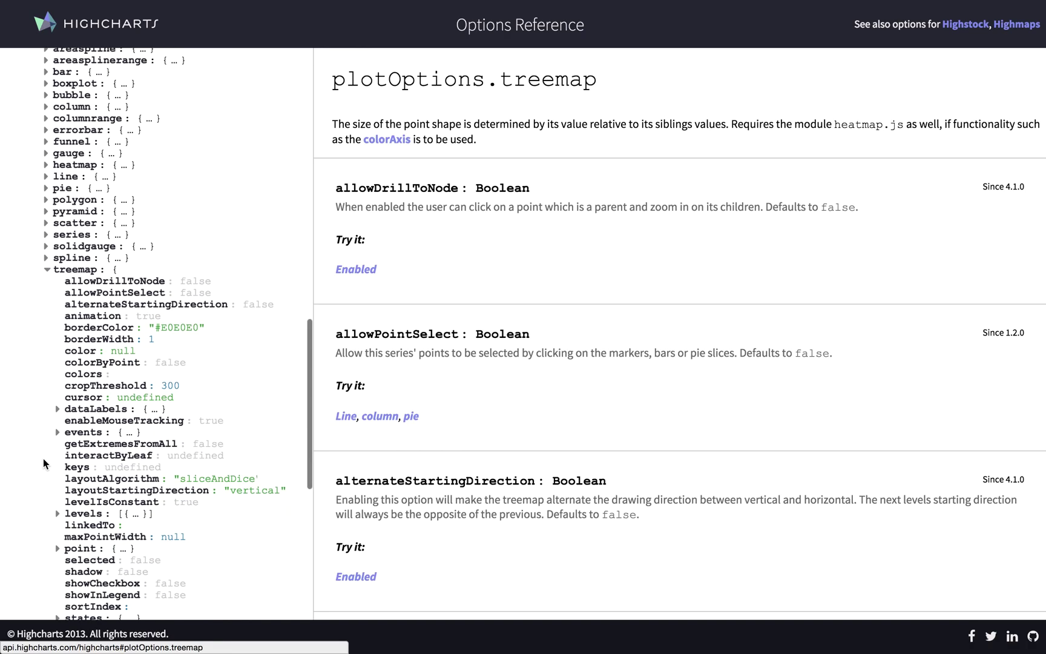
pyautogui.scroll(-1, 43, 465)
pyautogui.scroll(-1, 44, 464)
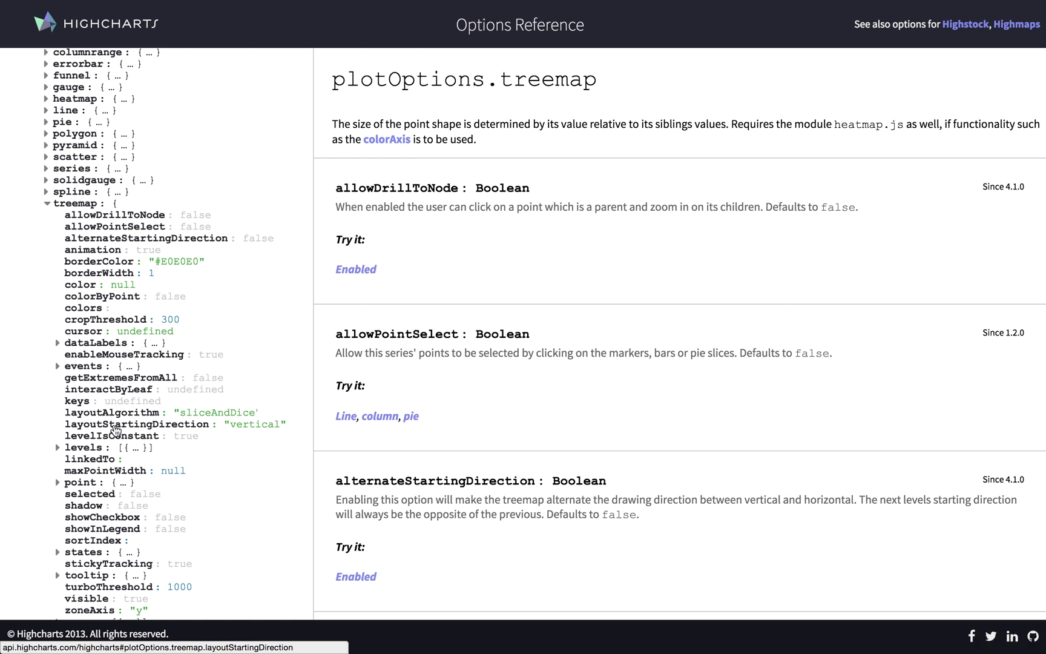
pyautogui.click(115, 429)
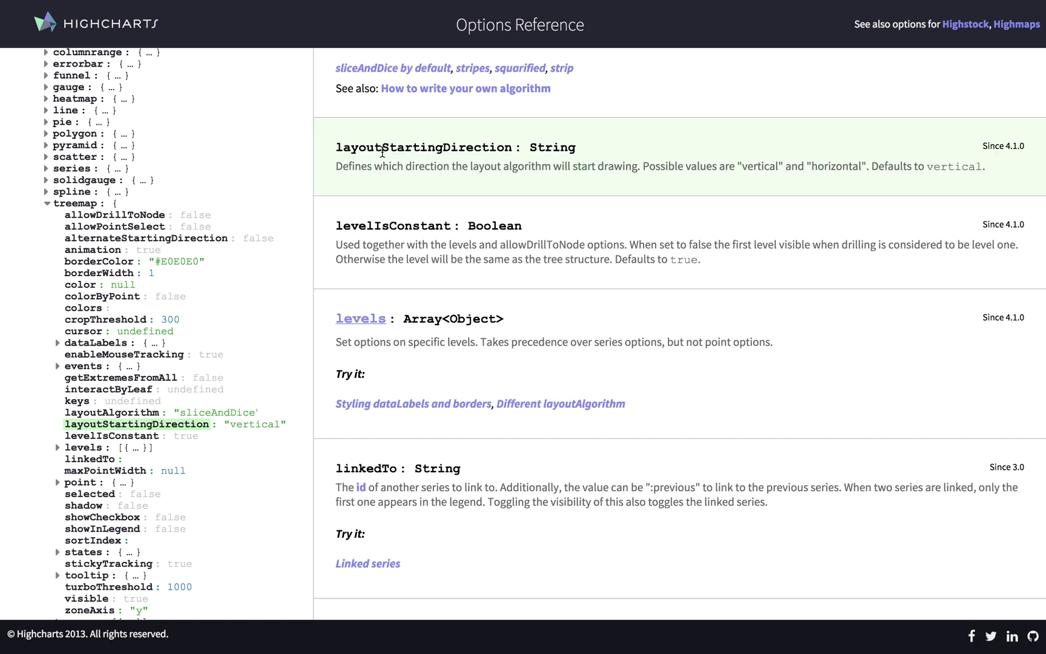
pyautogui.doubleClick(382, 152)
pyautogui.hotkey('ctrl', 'c')
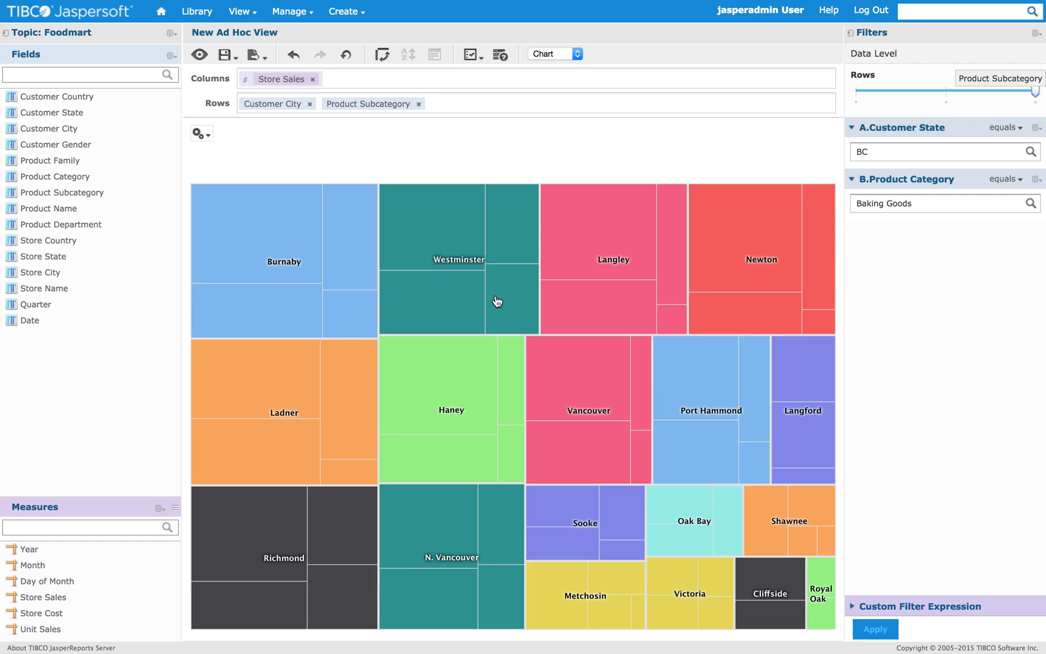
# Step: Add an advanced Chart Format property named plotOptions.treemap.layoutStartingDirection
pyautogui.click(201, 134)
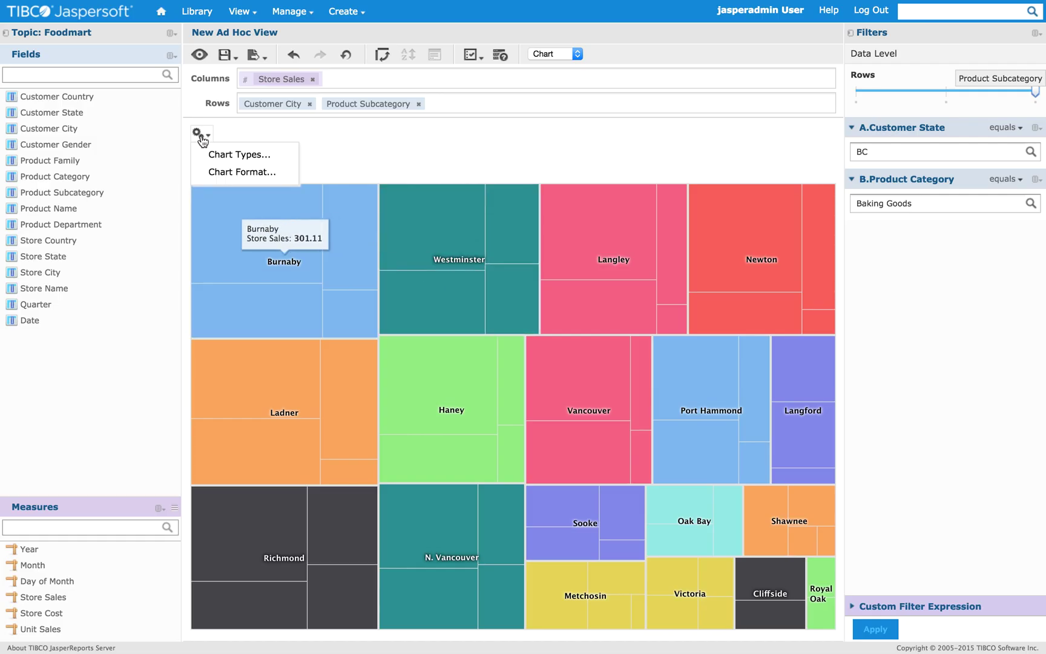
pyautogui.click(229, 173)
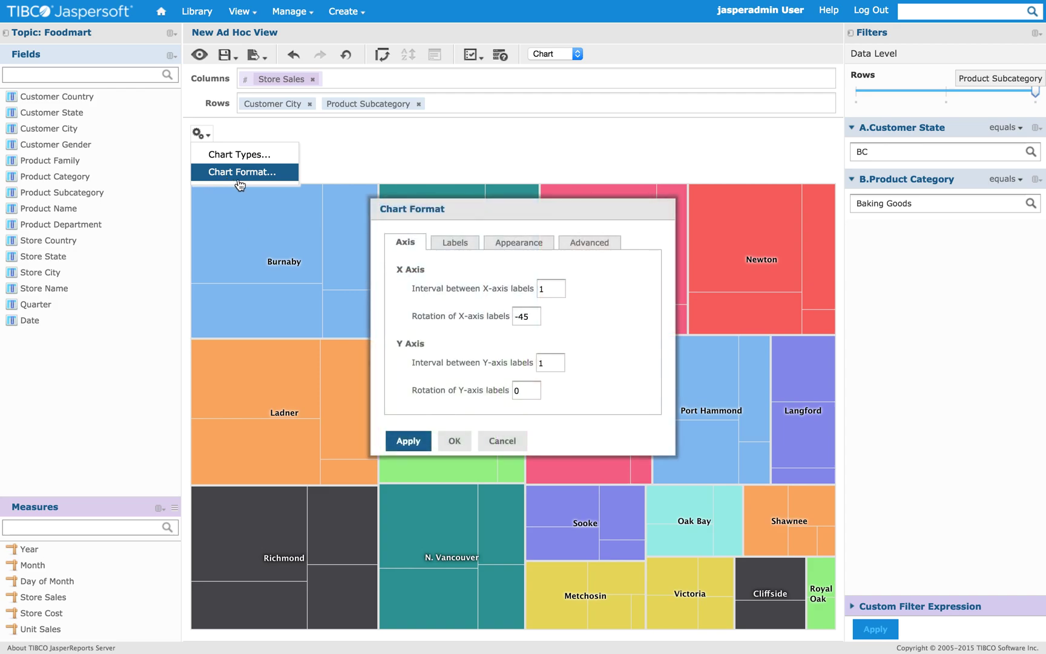
pyautogui.click(596, 238)
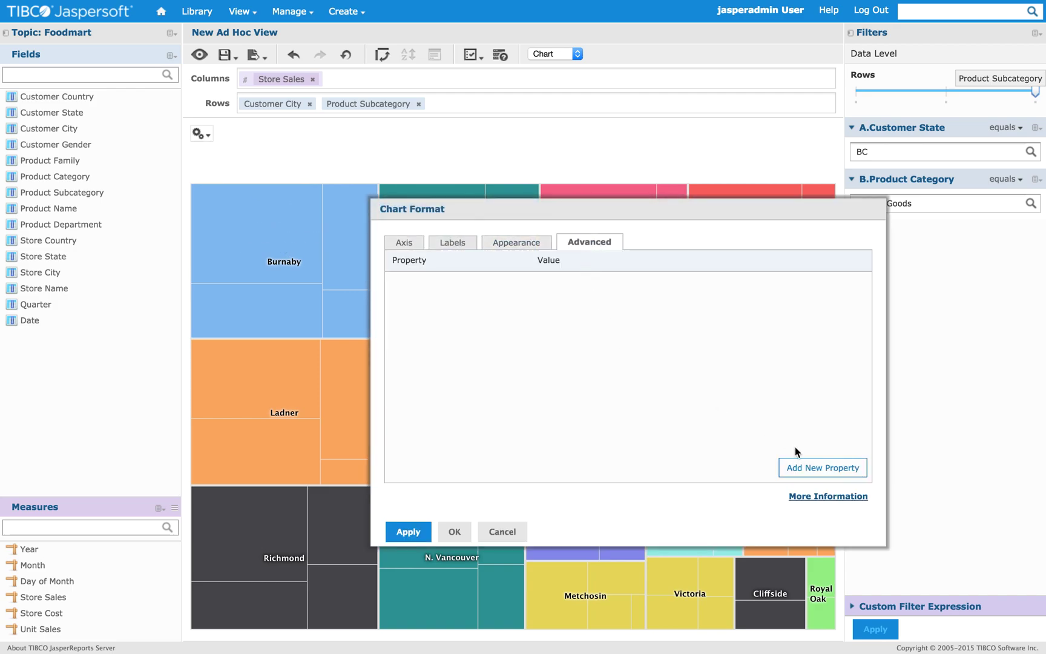
pyautogui.click(796, 468)
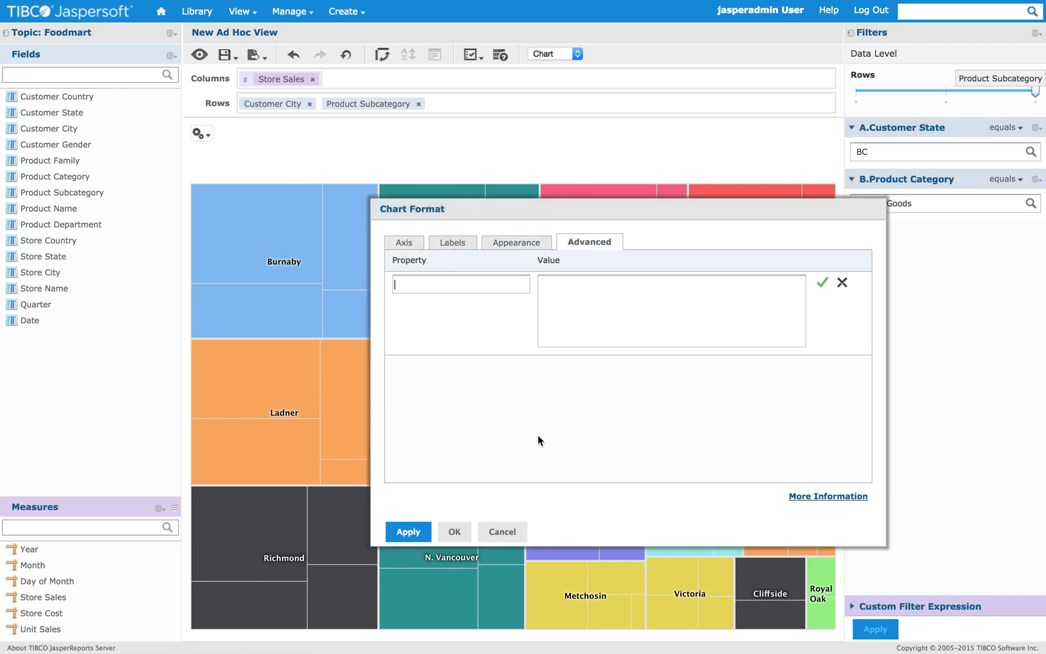
pyautogui.write('plotOptions.treemap.')
pyautogui.hotkey('ctrl', 'v')
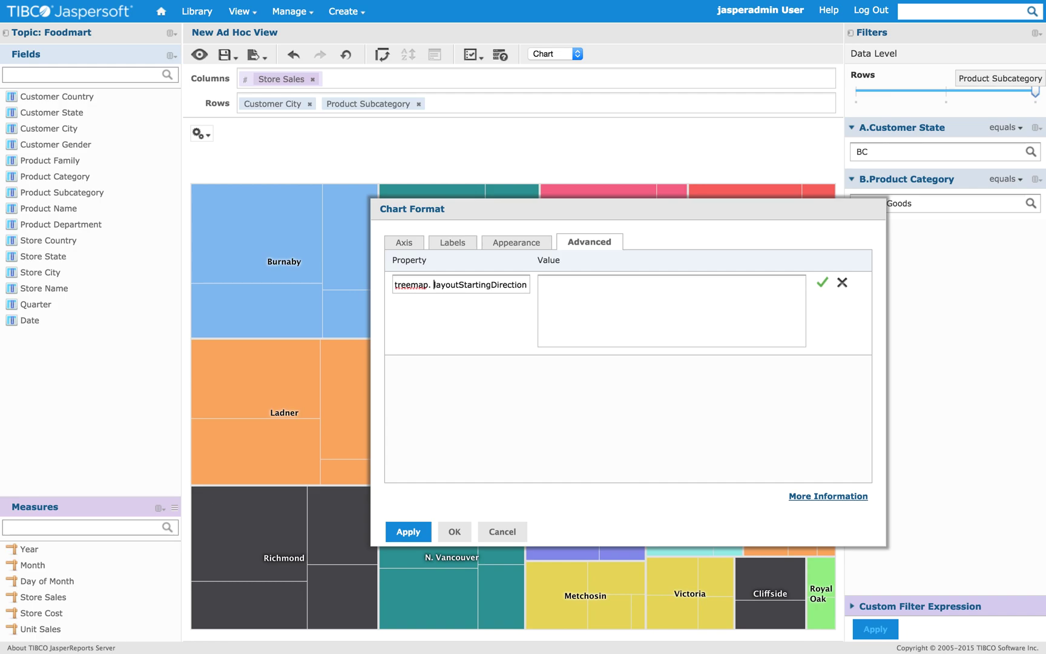
pyautogui.press('BackSpace')
pyautogui.click(540, 282)
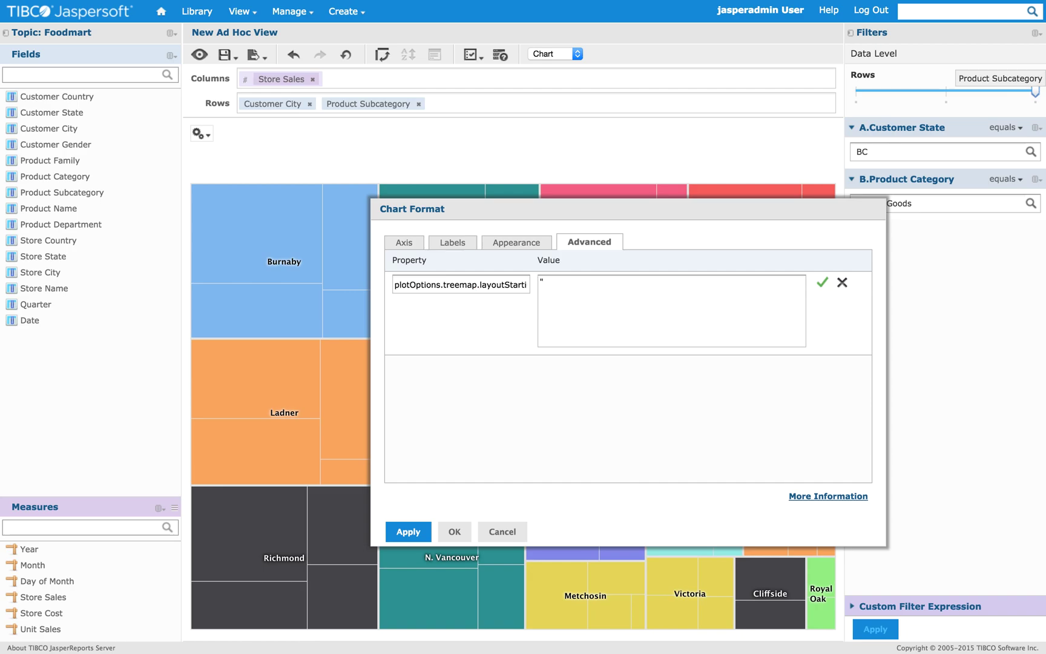
# Step: Give the property the value "horizontal" and apply it to the treemap
pyautogui.write('"horizontal')
pyautogui.click(823, 283)
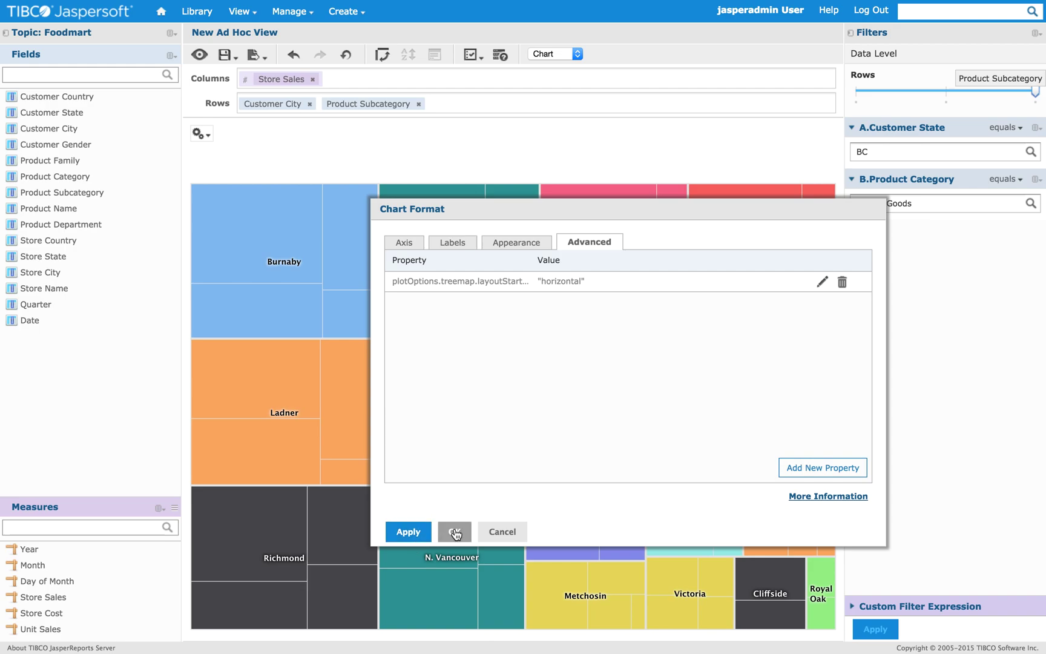
pyautogui.moveTo(475, 213); pyautogui.dragTo(538, 227)
pyautogui.click(519, 543)
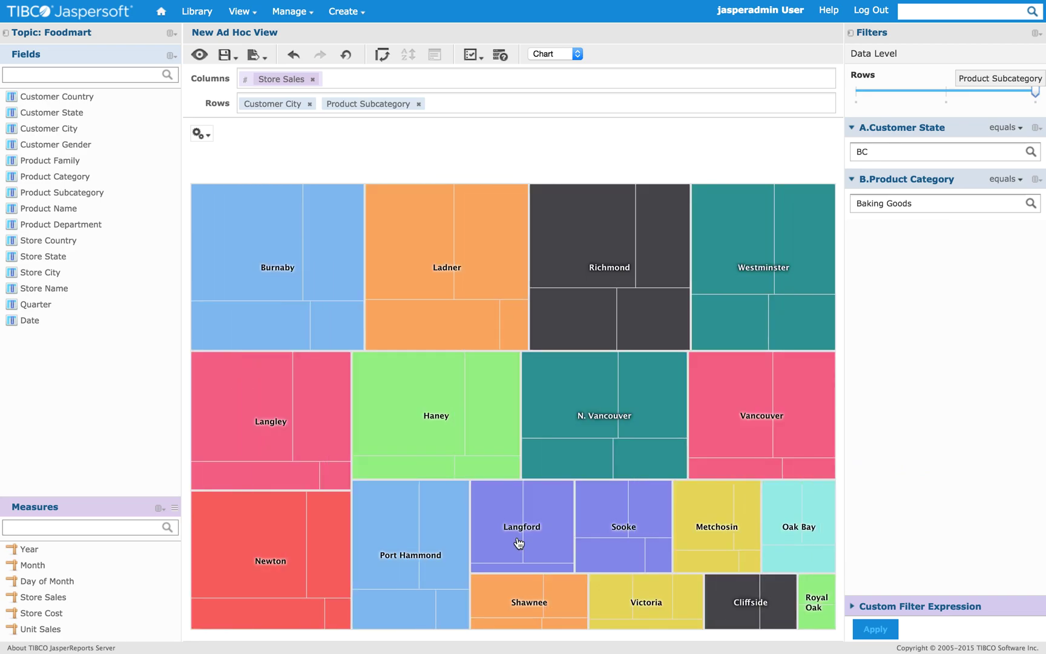
# Step: Change the layoutStartingDirection value from horizontal to vertical and apply it to the treemap
pyautogui.click(200, 134)
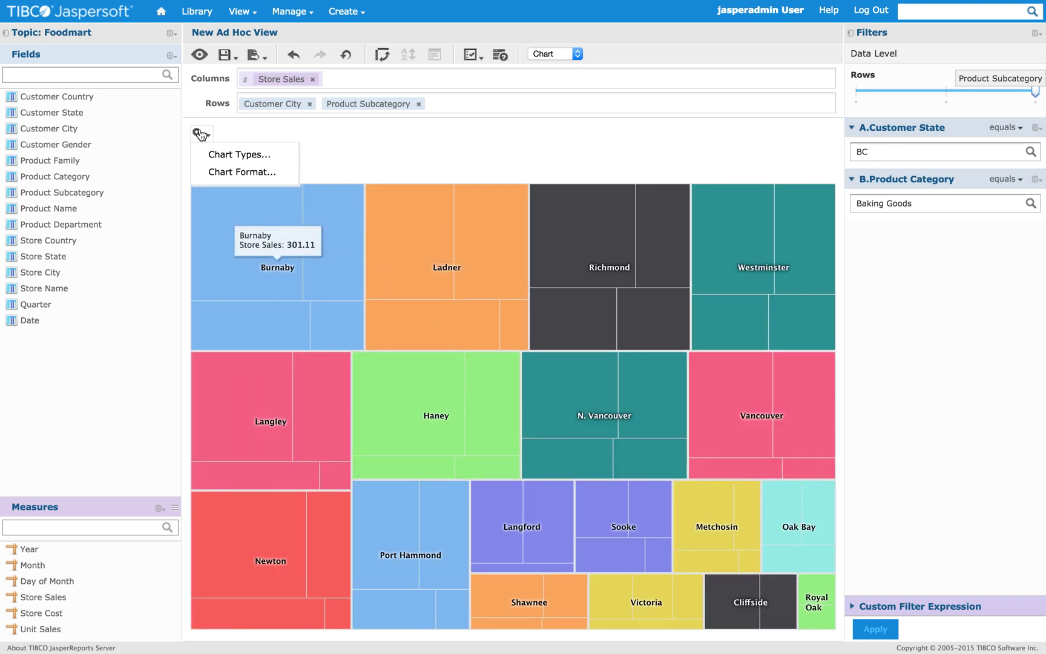
pyautogui.click(227, 174)
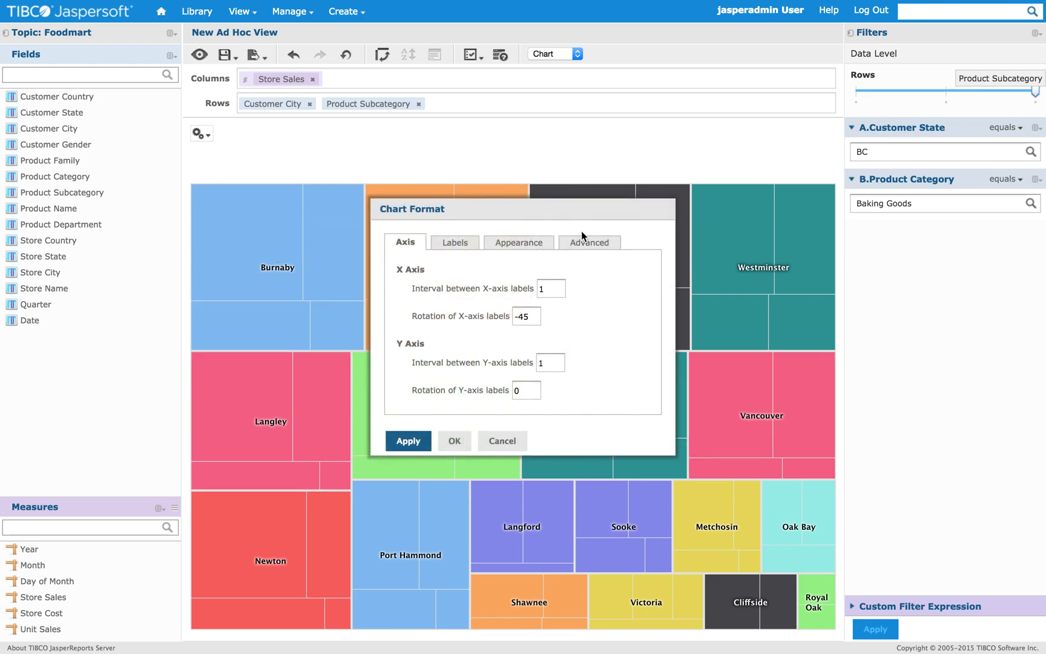
pyautogui.click(574, 242)
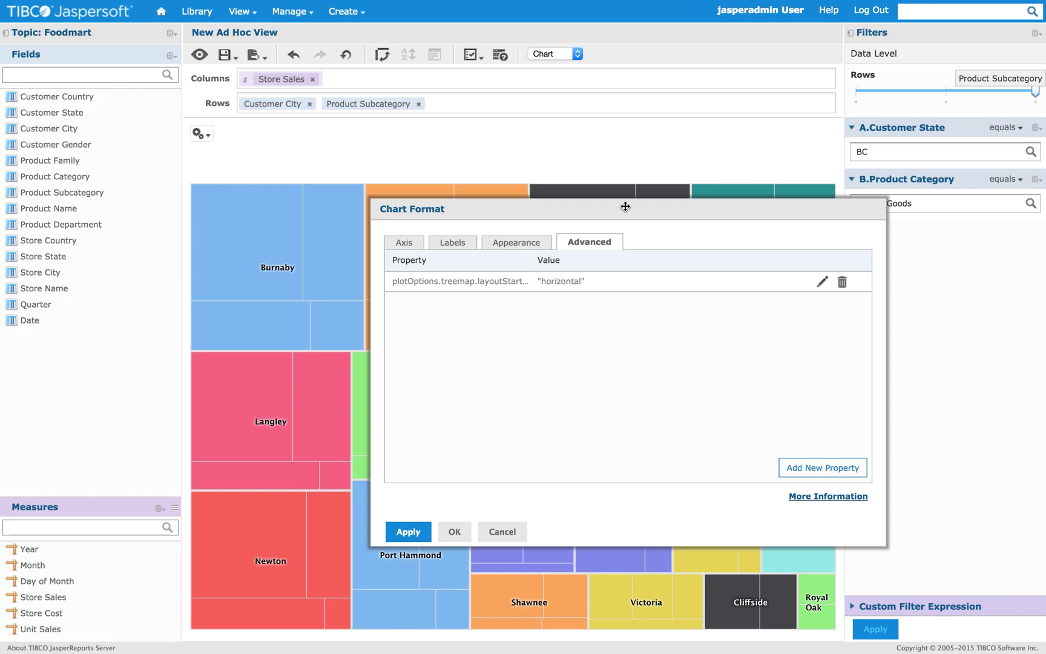
pyautogui.moveTo(625, 208); pyautogui.dragTo(718, 270)
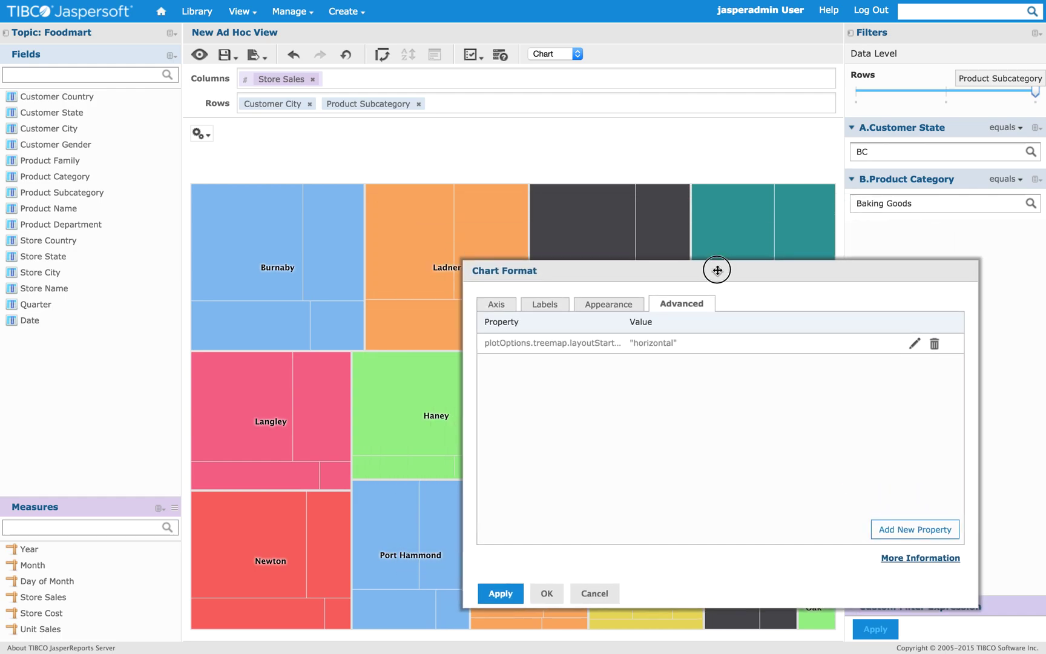
pyautogui.click(915, 344)
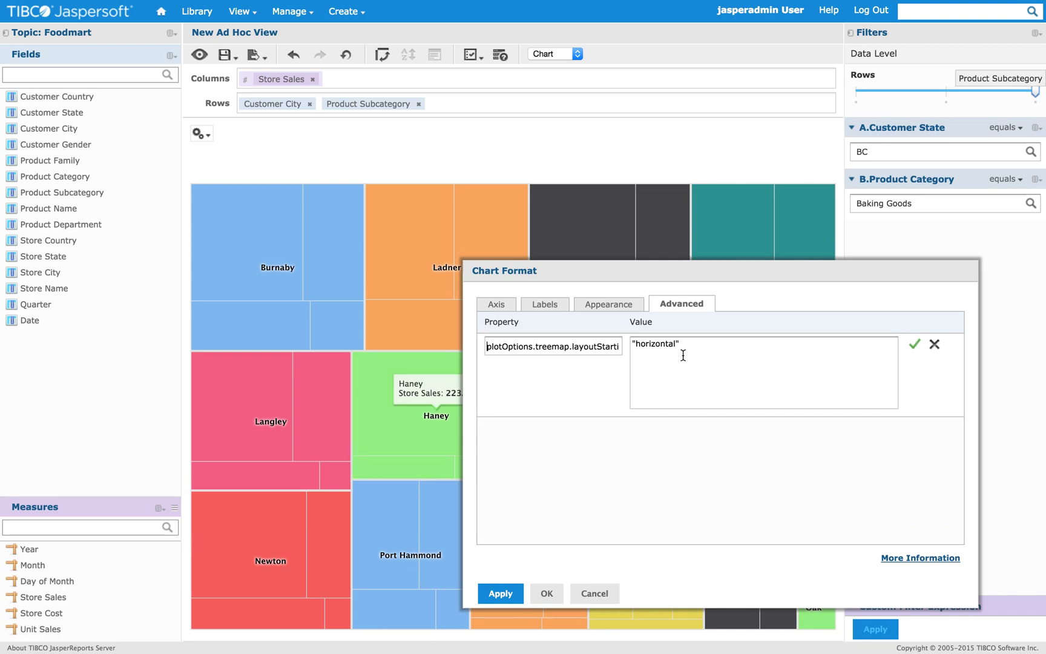
pyautogui.press('Tab')
pyautogui.doubleClick(653, 344)
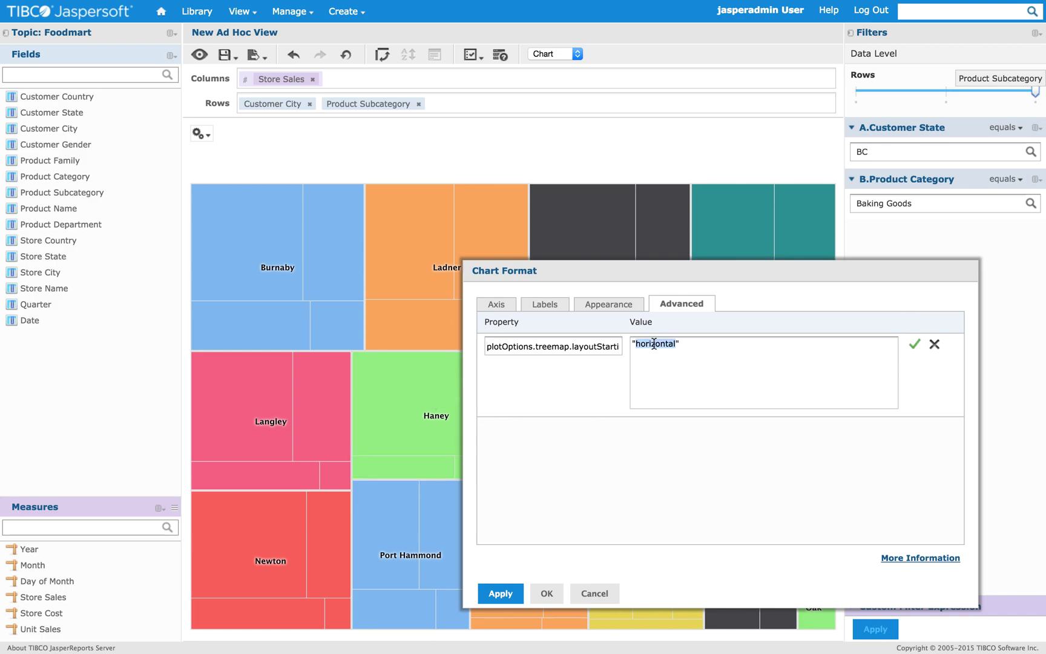
pyautogui.write('vertical')
pyautogui.click(915, 344)
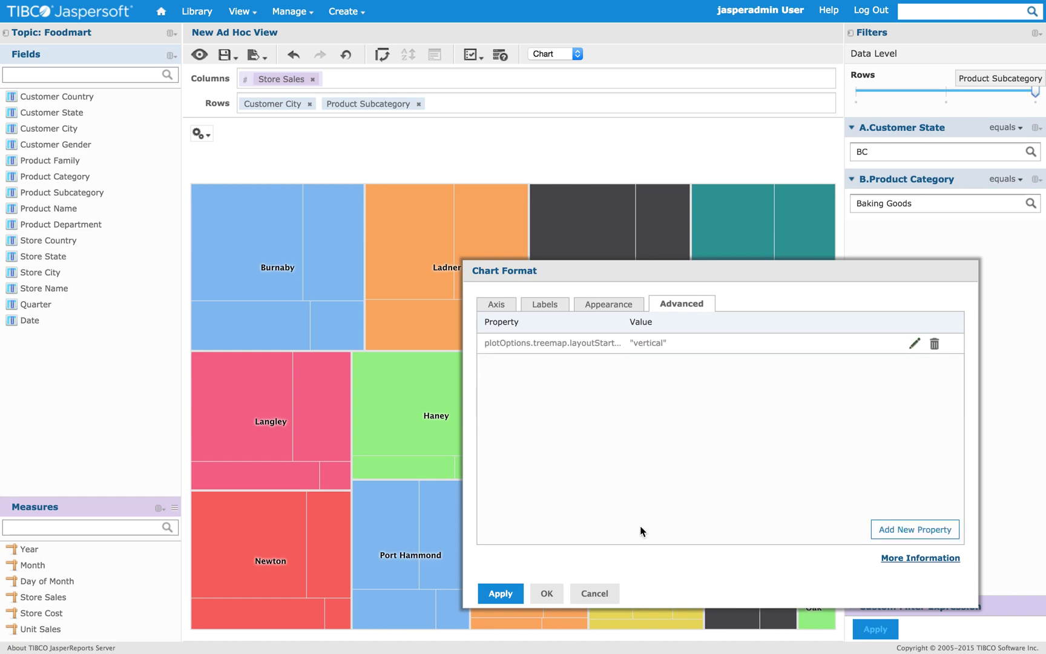
pyautogui.click(500, 595)
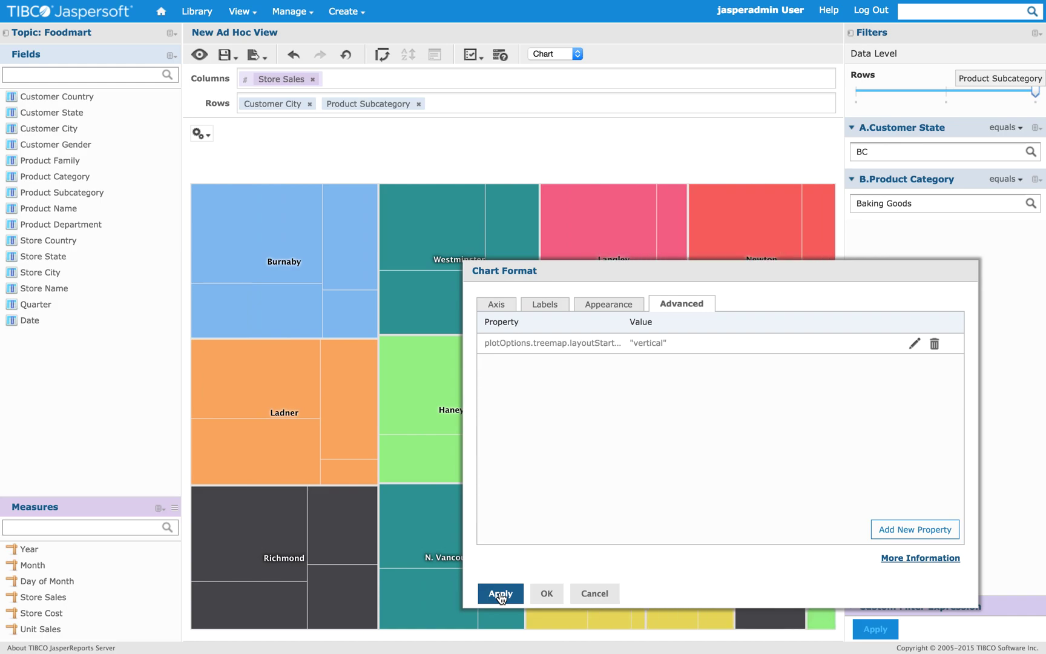
pyautogui.moveTo(603, 278); pyautogui.dragTo(620, 312)
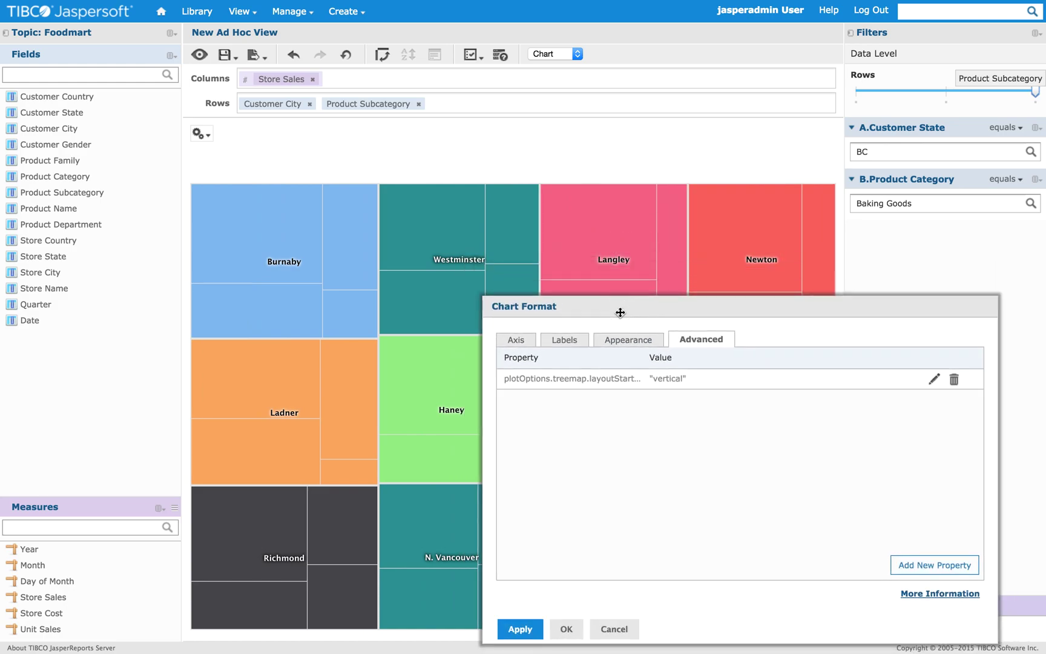
# Step: Switch layoutStartingDirection back to horizontal, apply it, and confirm the Chart Format settings
pyautogui.moveTo(327, 423)
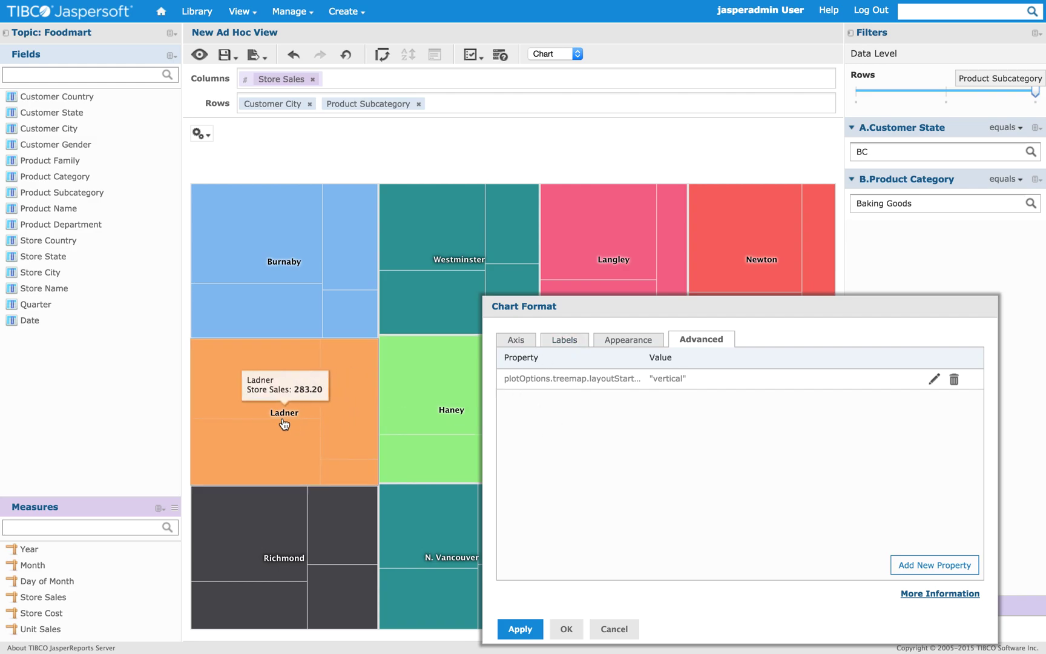
pyautogui.moveTo(284, 575)
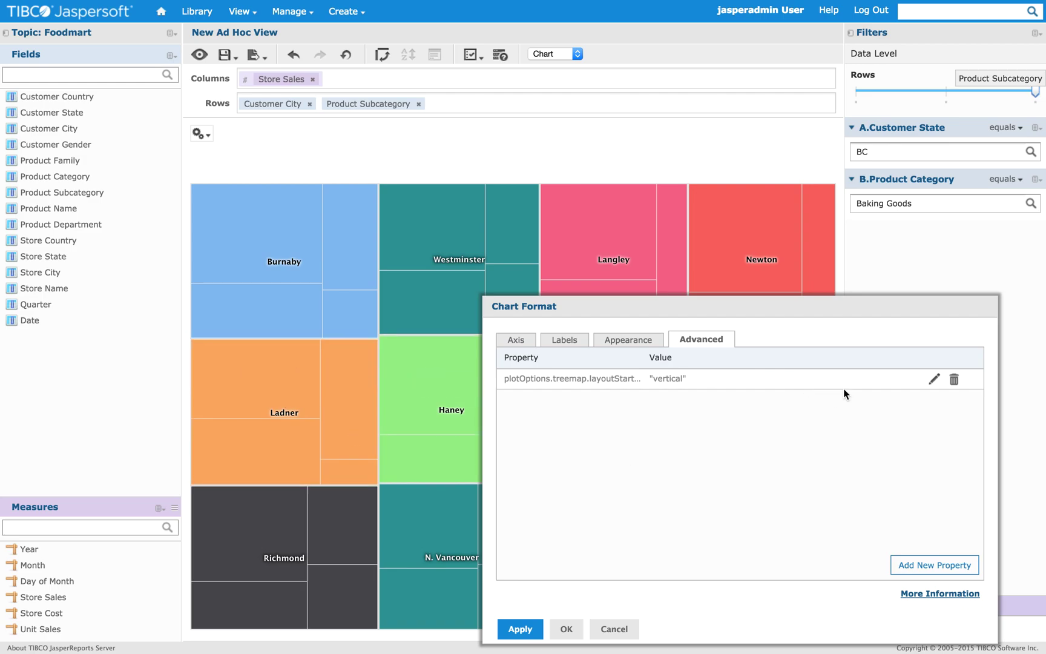
pyautogui.click(932, 383)
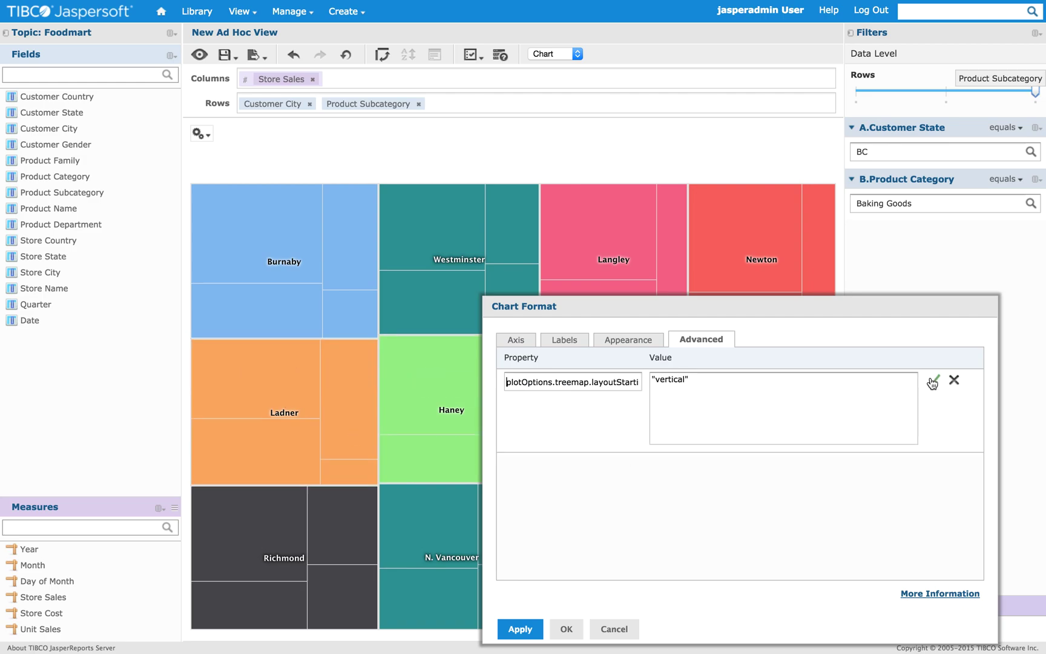
pyautogui.doubleClick(676, 382)
pyautogui.write('horizontal')
pyautogui.click(936, 385)
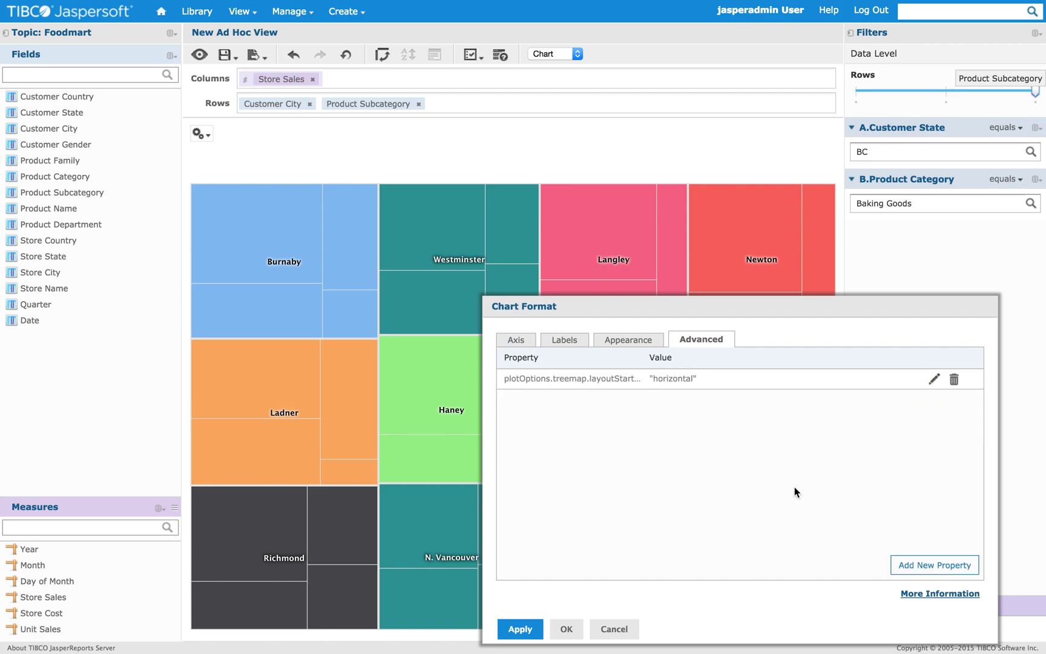
pyautogui.click(524, 631)
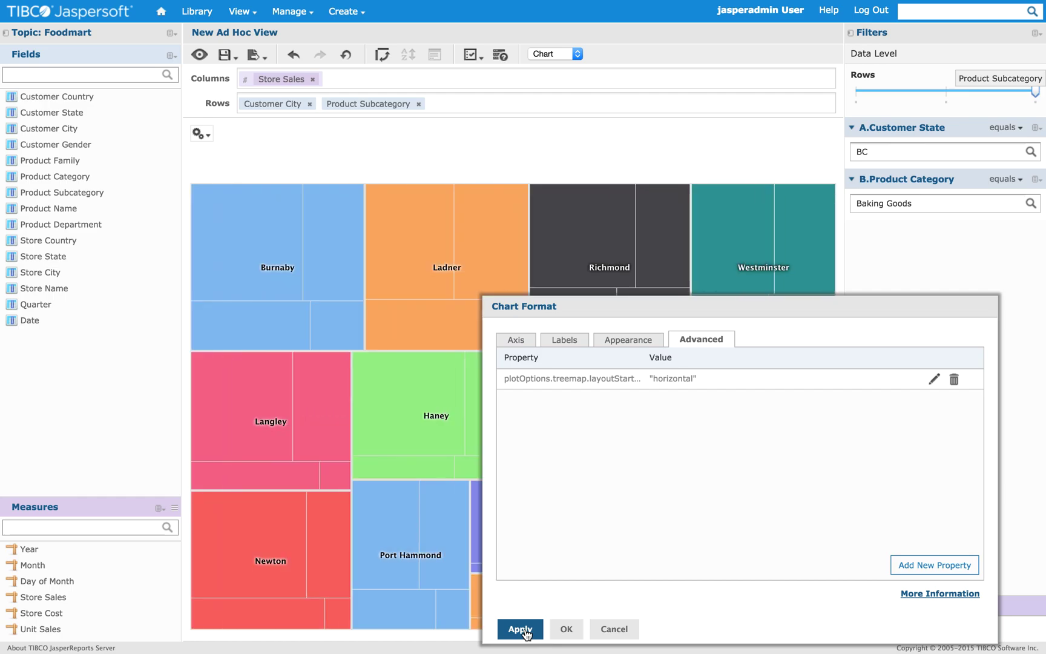
pyautogui.moveTo(709, 253)
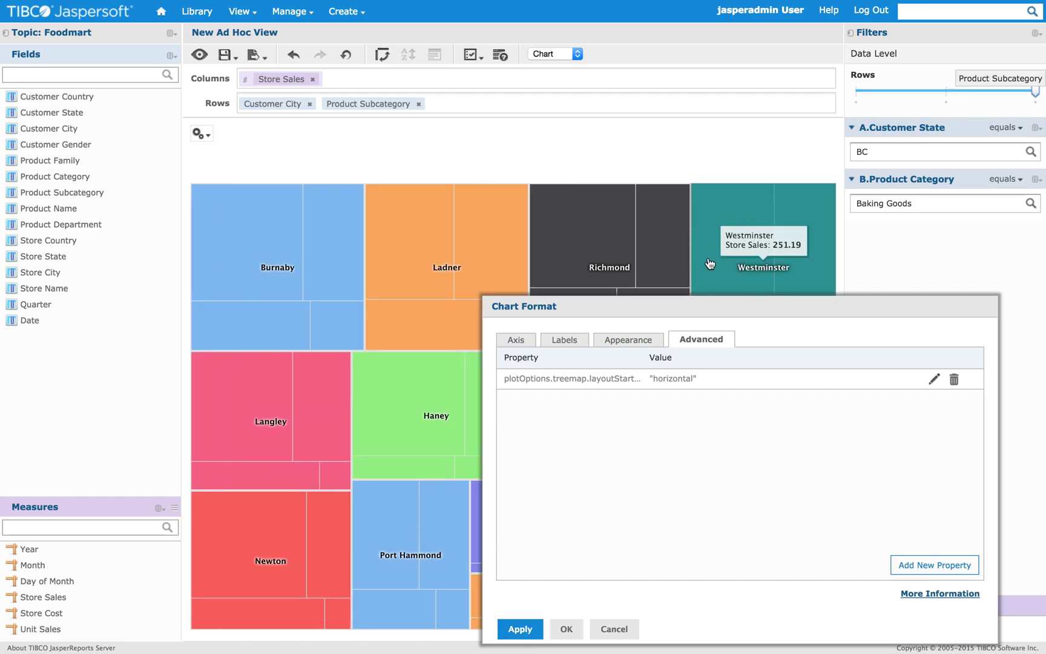
pyautogui.moveTo(728, 310); pyautogui.dragTo(612, 149)
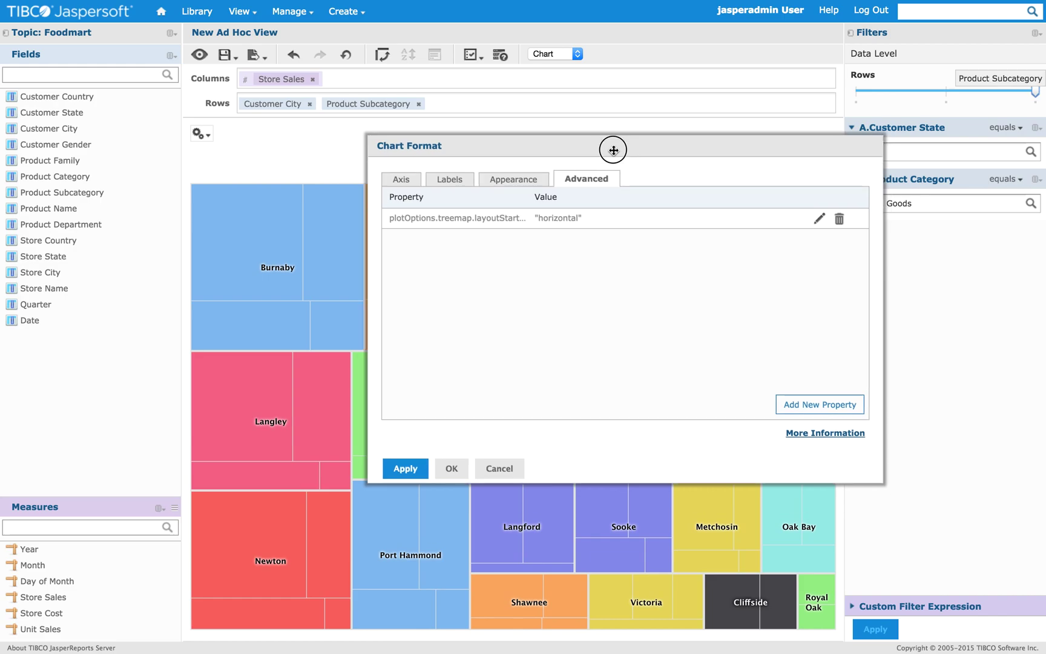
pyautogui.click(456, 469)
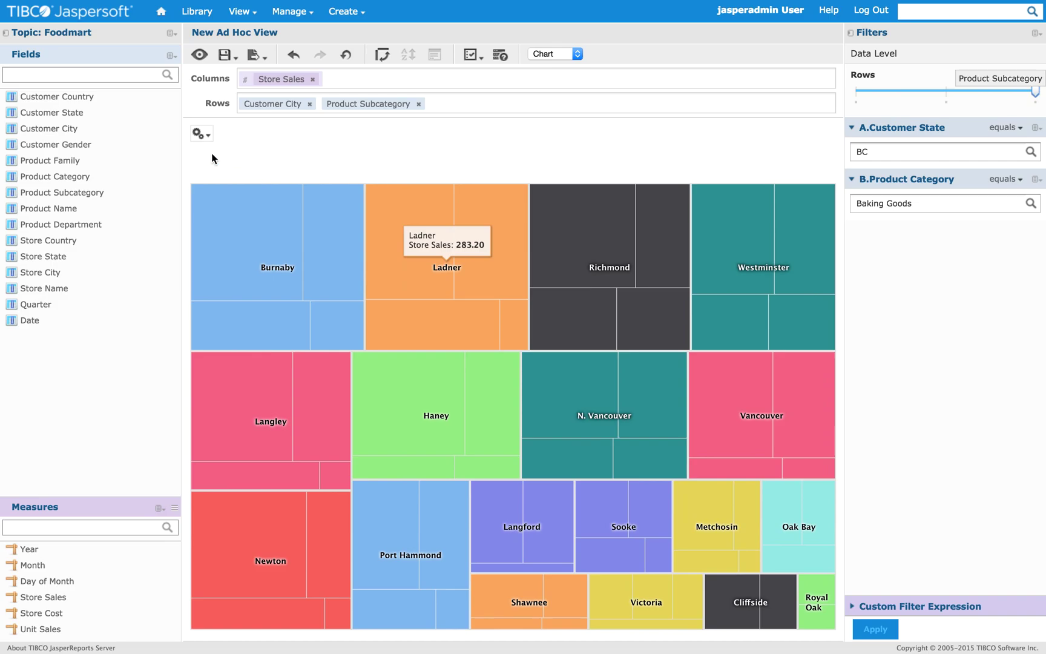
# Step: Change the chart type to the semi-donut (semi-circle) pie
pyautogui.click(201, 133)
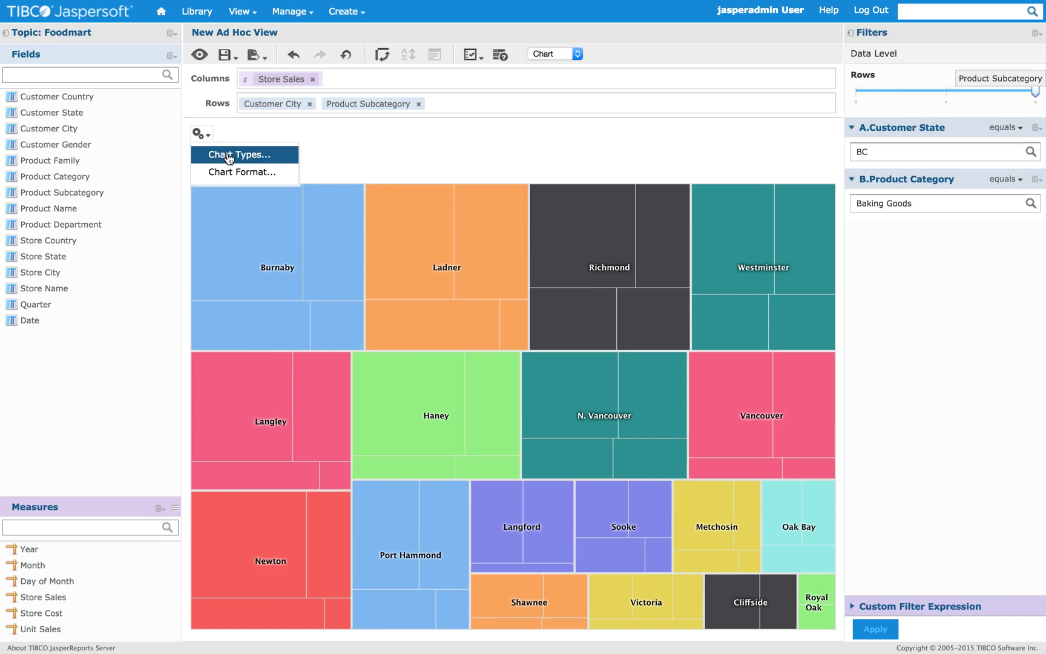
pyautogui.click(229, 156)
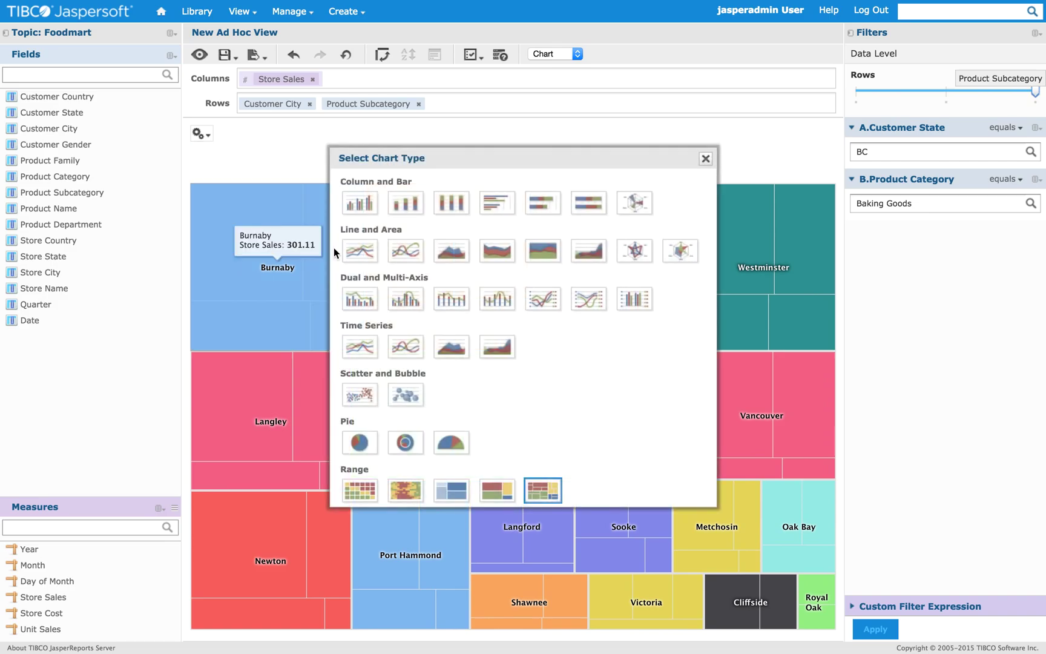
pyautogui.click(458, 449)
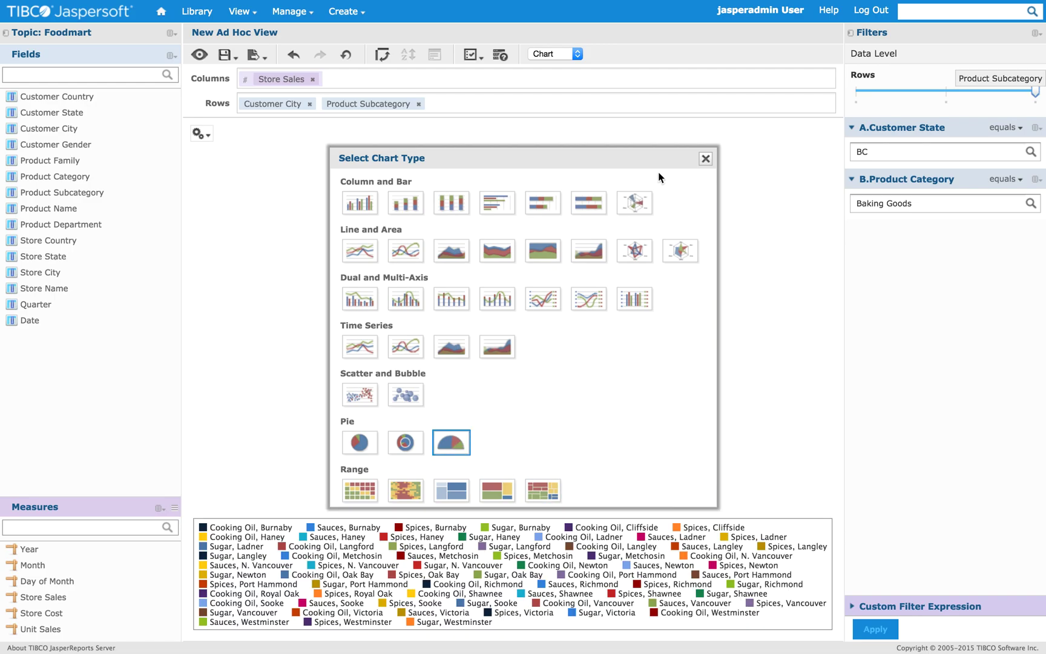
pyautogui.click(706, 158)
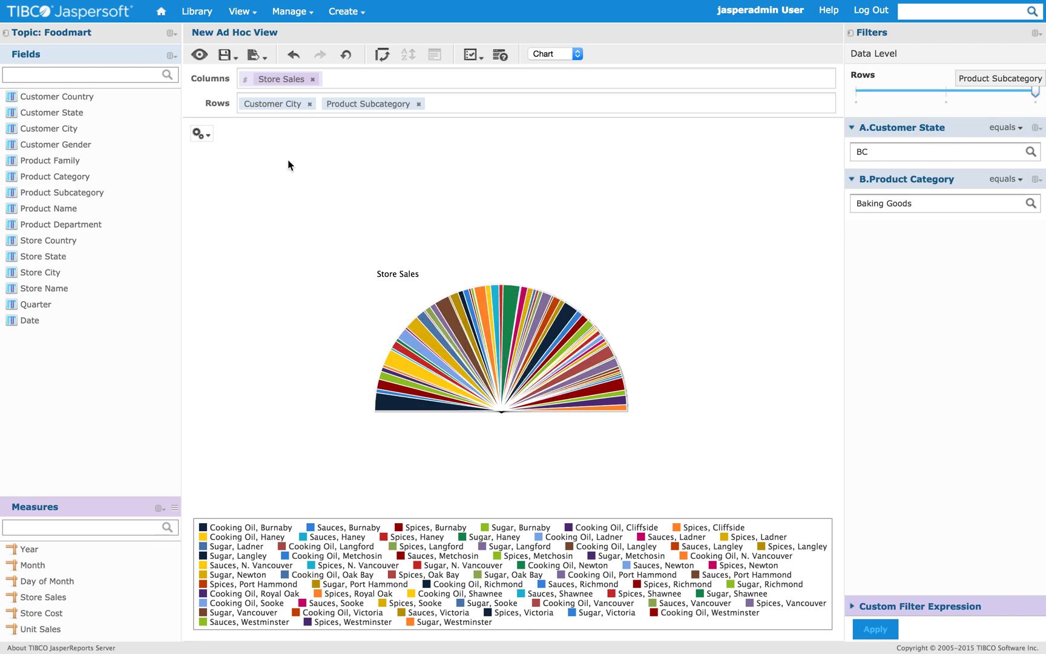
# Step: Move Customer City from Rows to Columns and show columns down to the Customer City level
pyautogui.moveTo(275, 104); pyautogui.dragTo(362, 83)
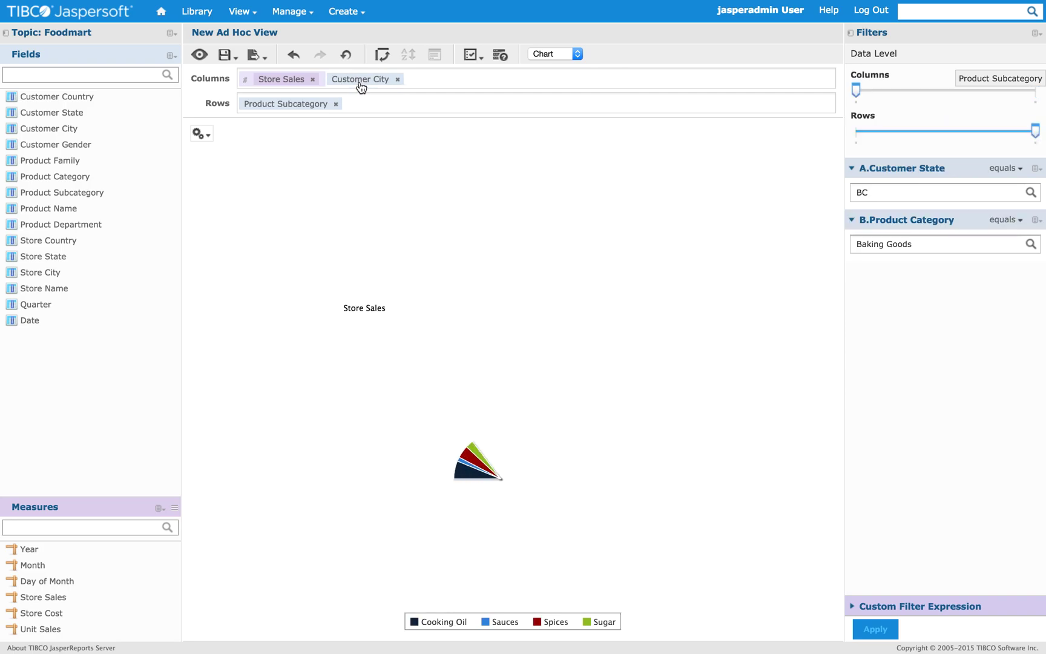
pyautogui.moveTo(857, 93)
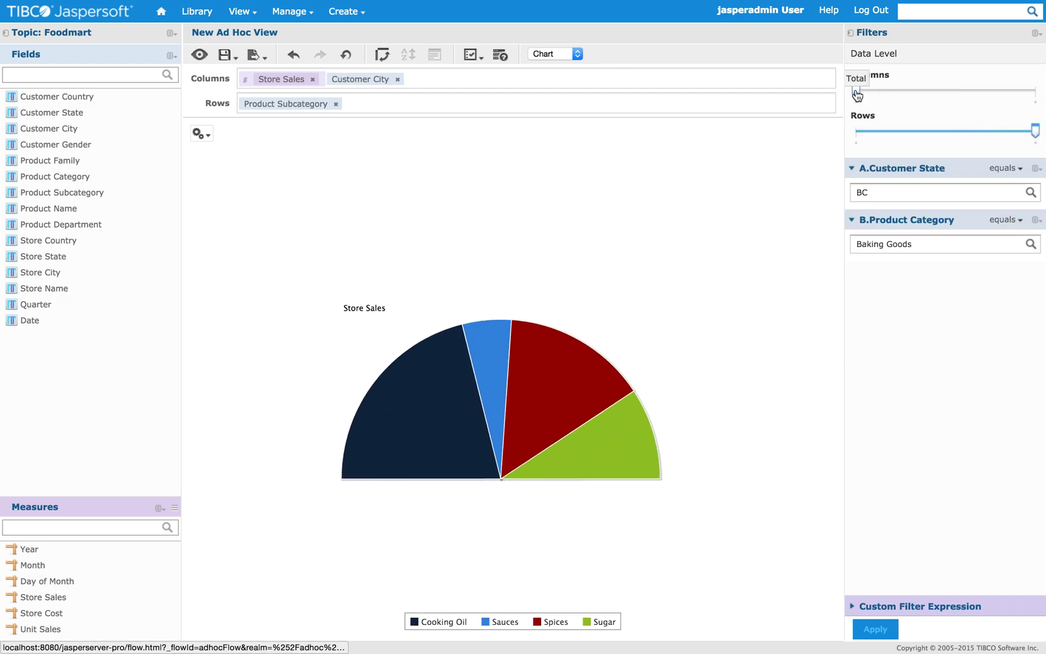
pyautogui.moveTo(858, 93); pyautogui.dragTo(989, 91)
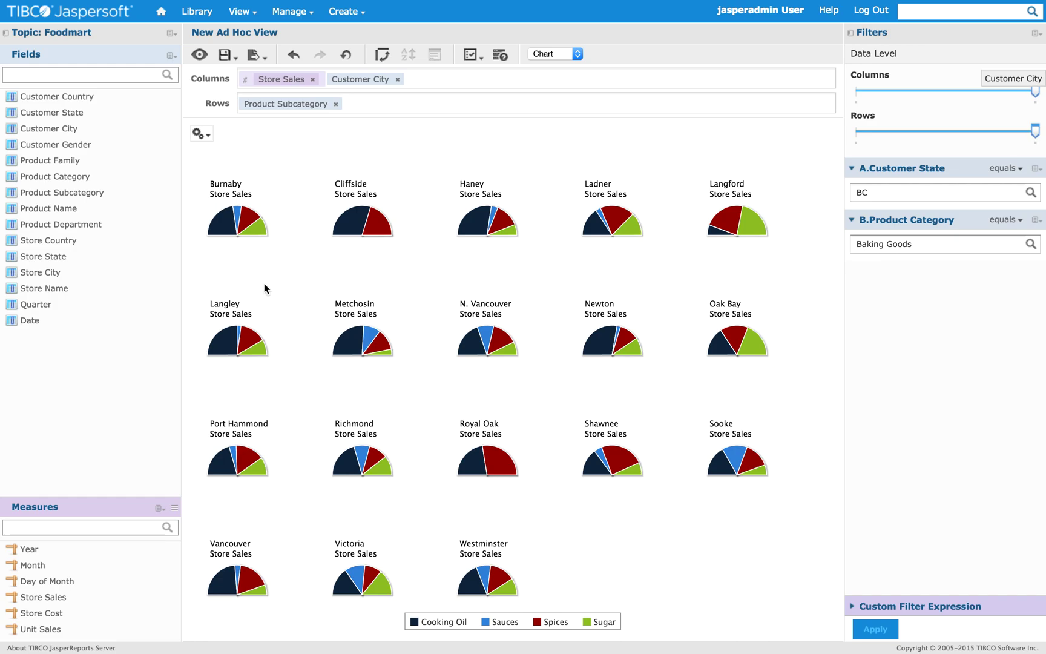
pyautogui.click(200, 134)
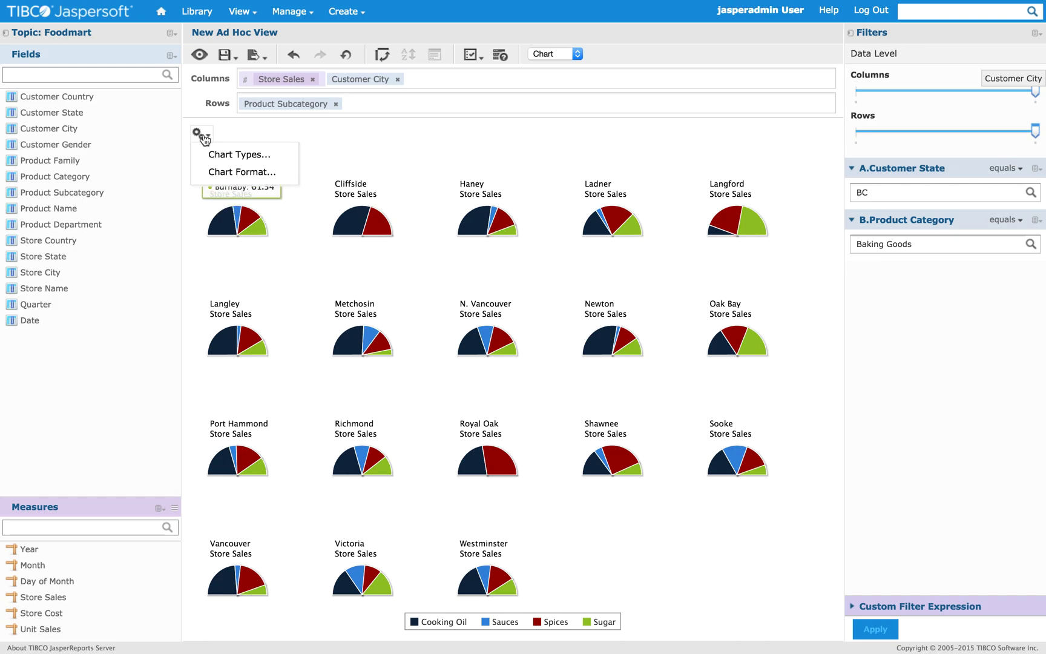
# Step: In Chart Format's Advanced properties, add plotOptions.pie.innerSize with value "50%"
pyautogui.click(243, 172)
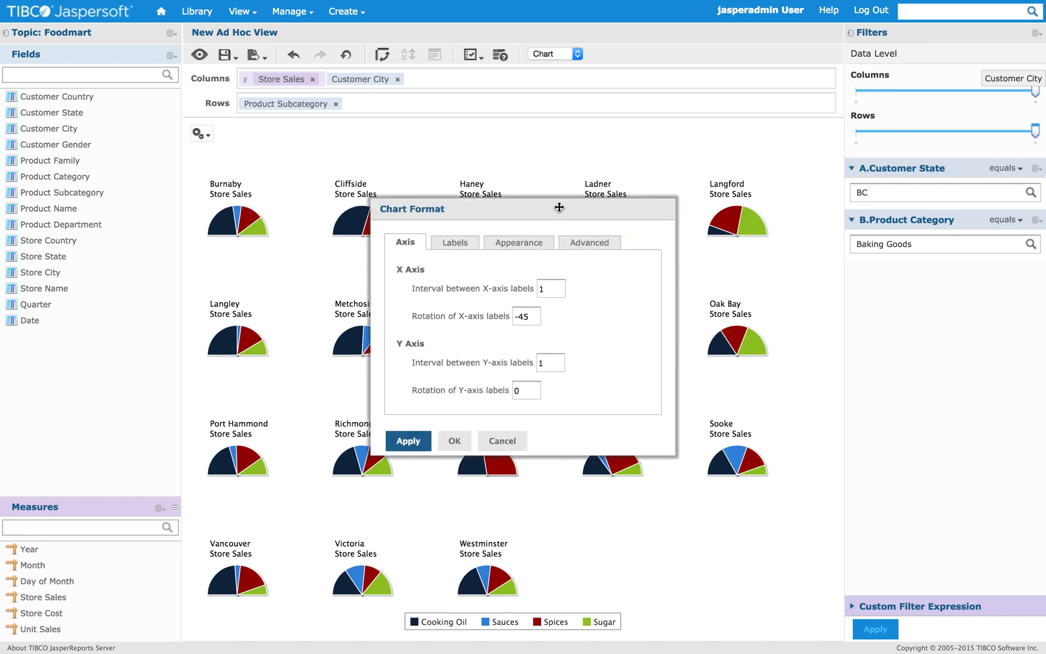
pyautogui.click(584, 242)
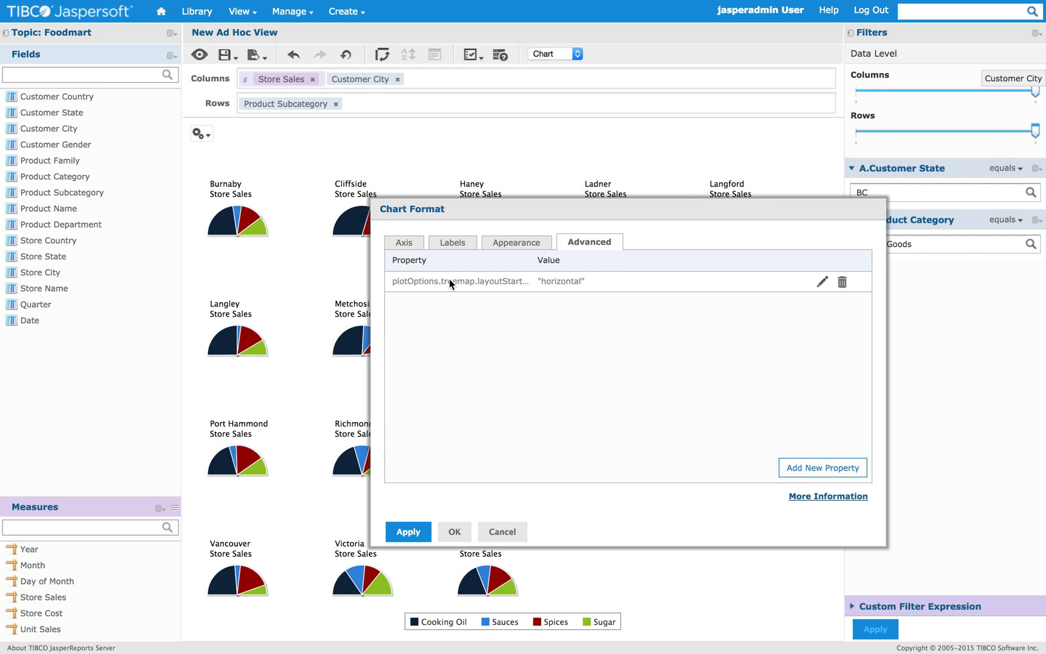
pyautogui.moveTo(560, 217); pyautogui.dragTo(508, 263)
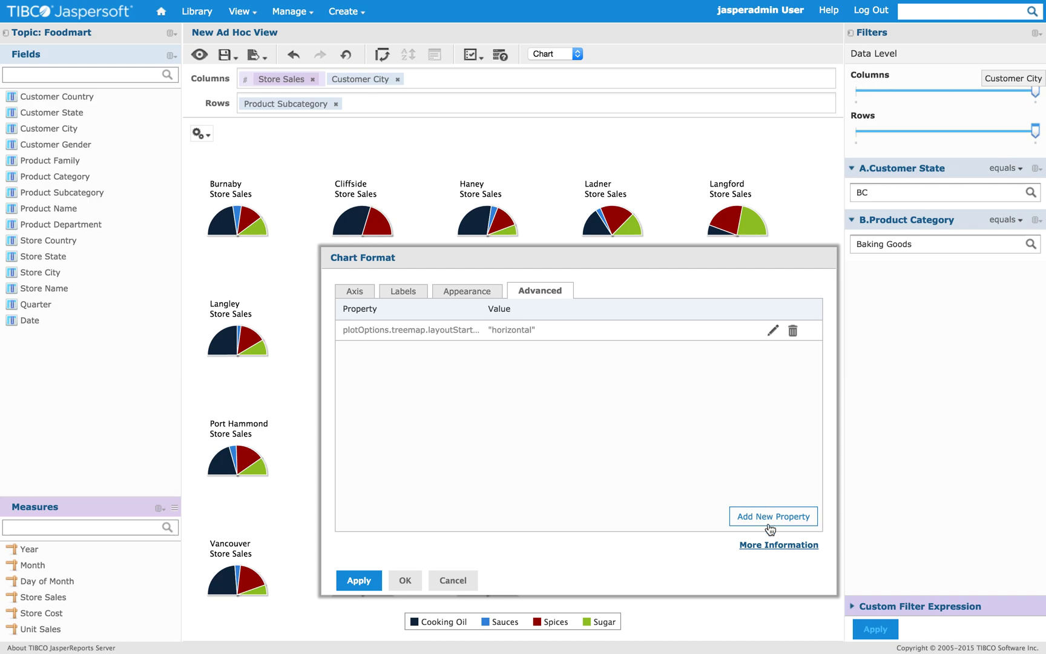
pyautogui.click(749, 518)
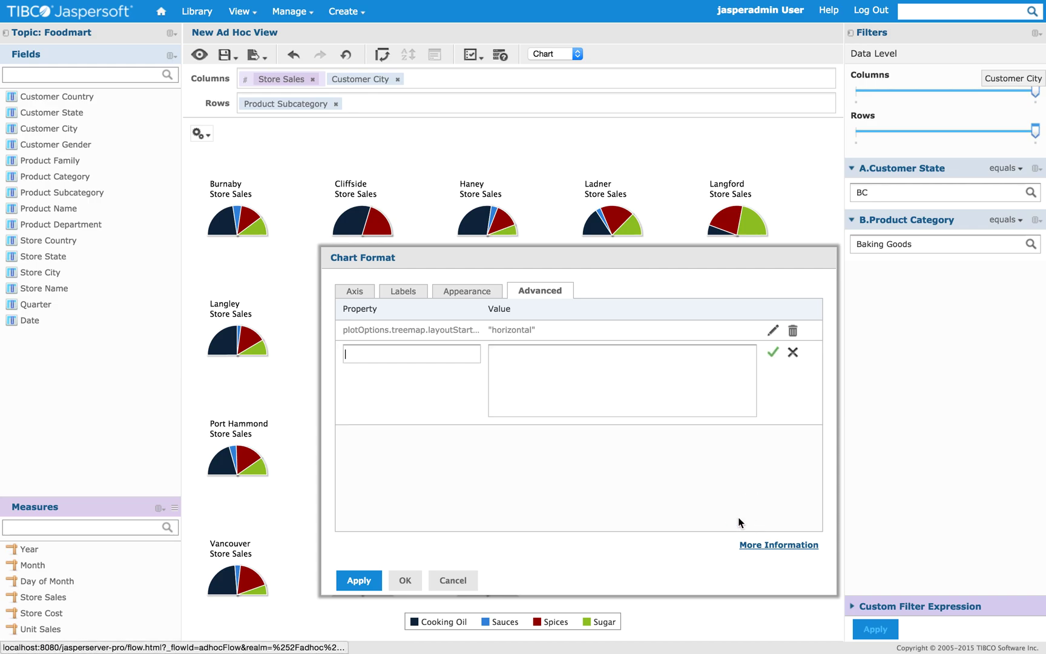
pyautogui.write('plot')
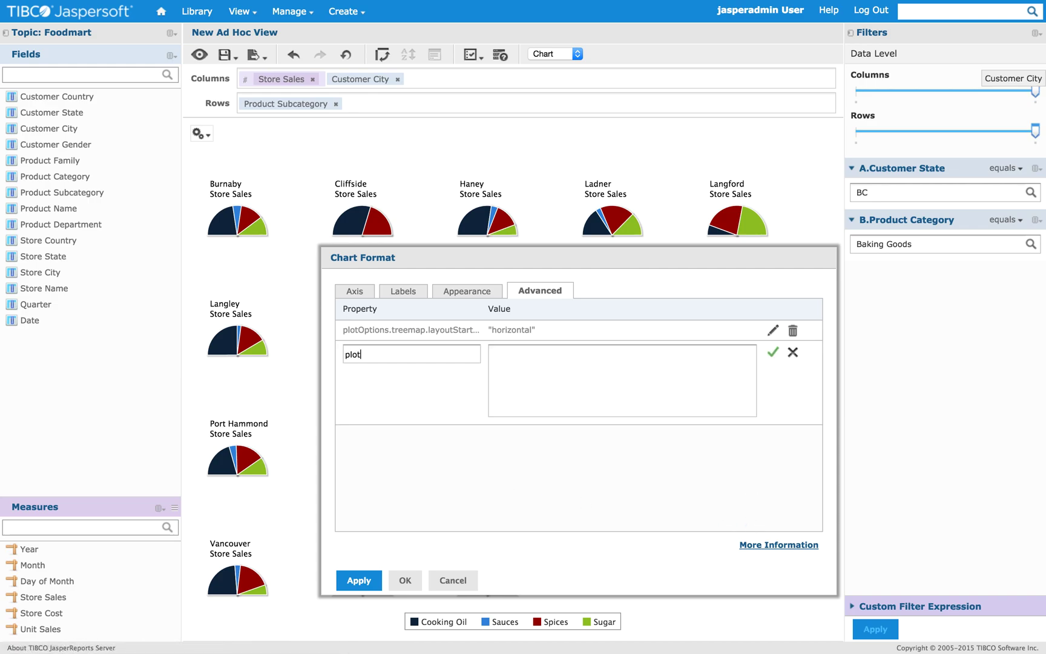
pyautogui.write('Options.')
pyautogui.write('pie.innerSiz')
pyautogui.write('e')
pyautogui.write('%')
pyautogui.write('"')
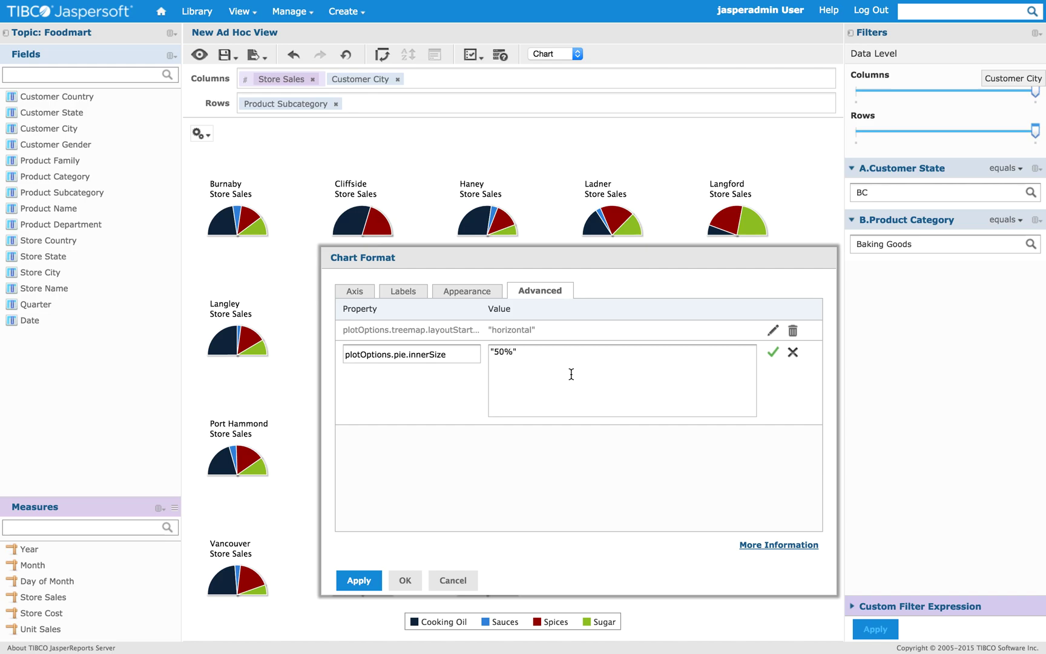
pyautogui.click(773, 353)
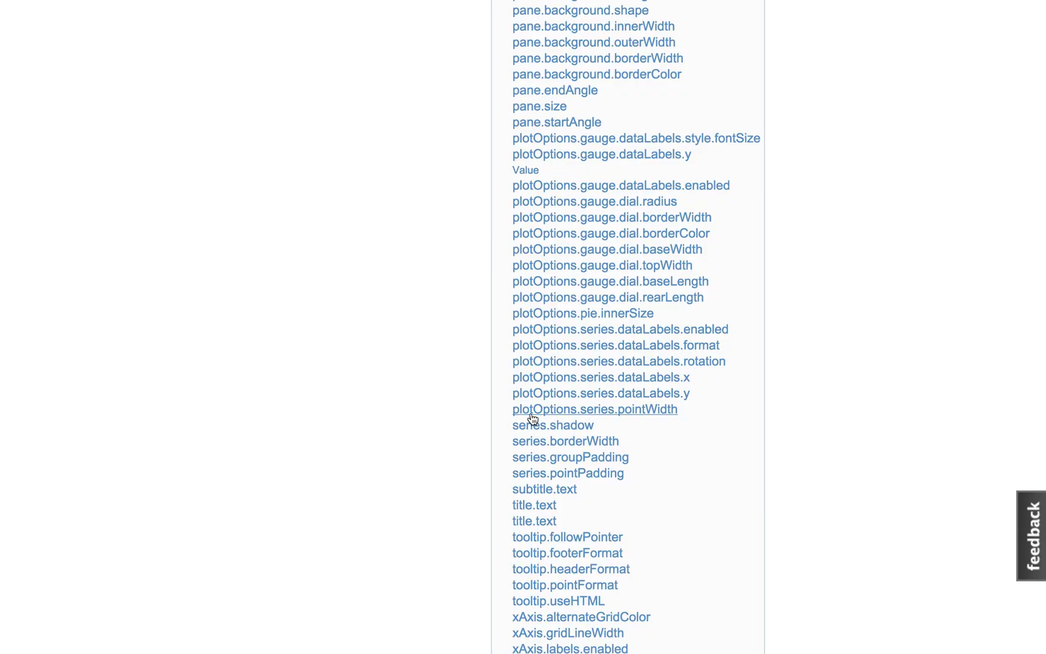
# Step: Open the wiki's plotOptions.pie.innerSize entry and read its hole-size description and 50% example
pyautogui.click(565, 315)
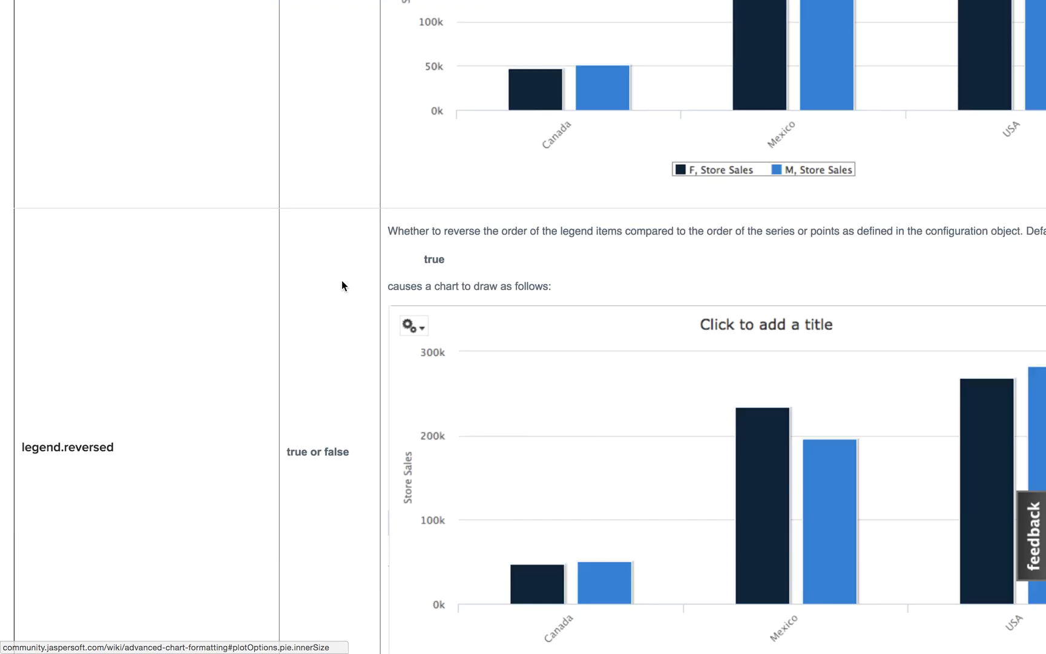
pyautogui.scroll(4, 333, 341)
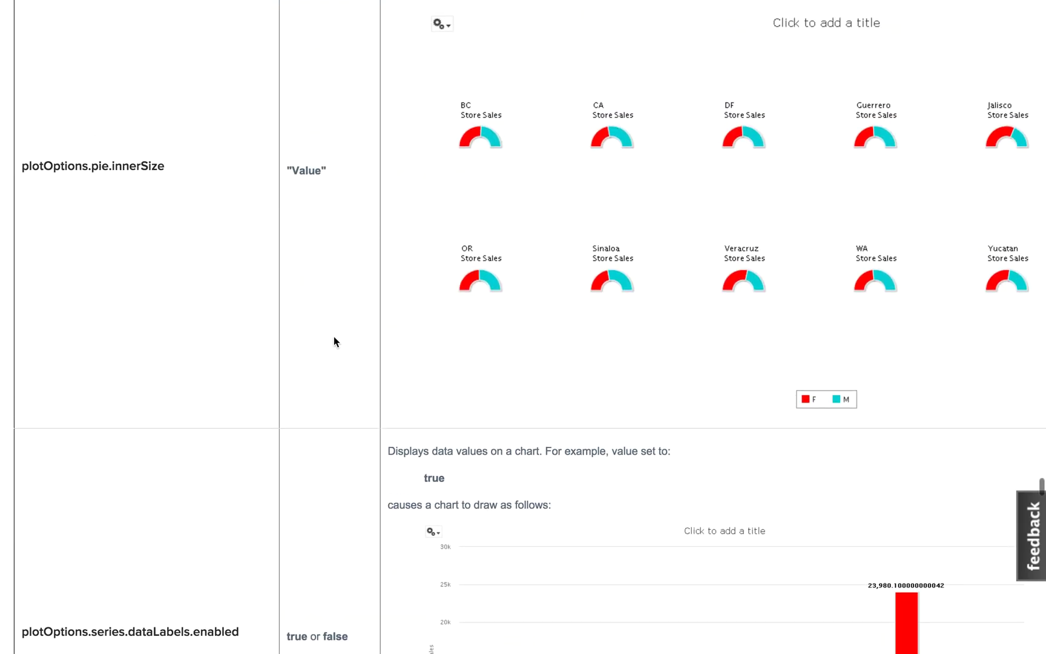
pyautogui.scroll(1, 334, 341)
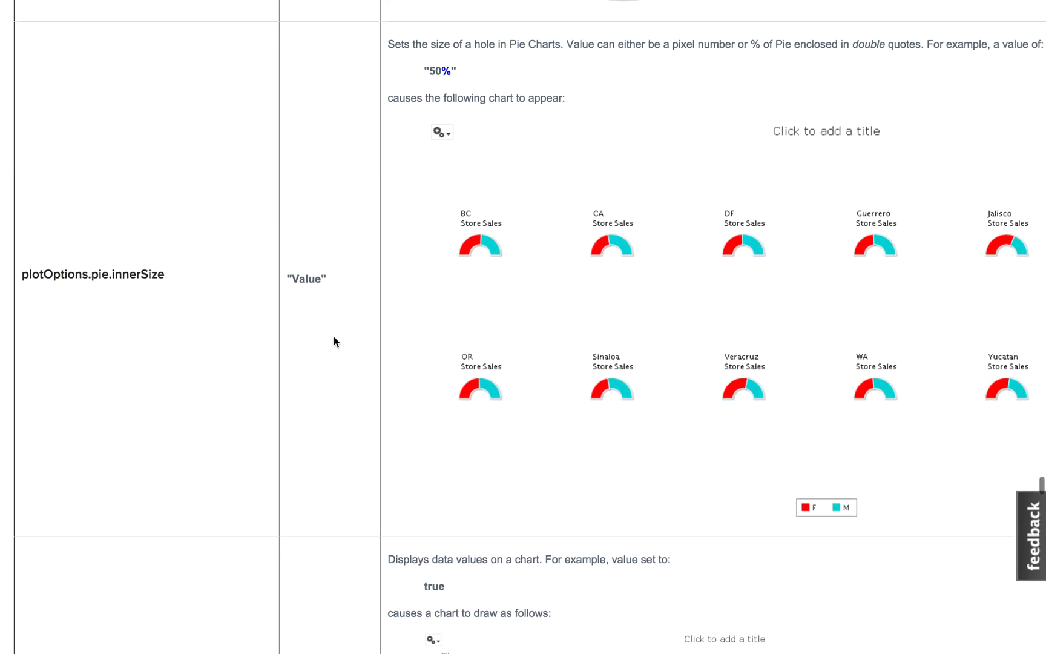
# Step: Back in the Ad Hoc view, apply the 50% inner size and confirm Chart Format with OK
pyautogui.hotkey('alt', 'Tab')
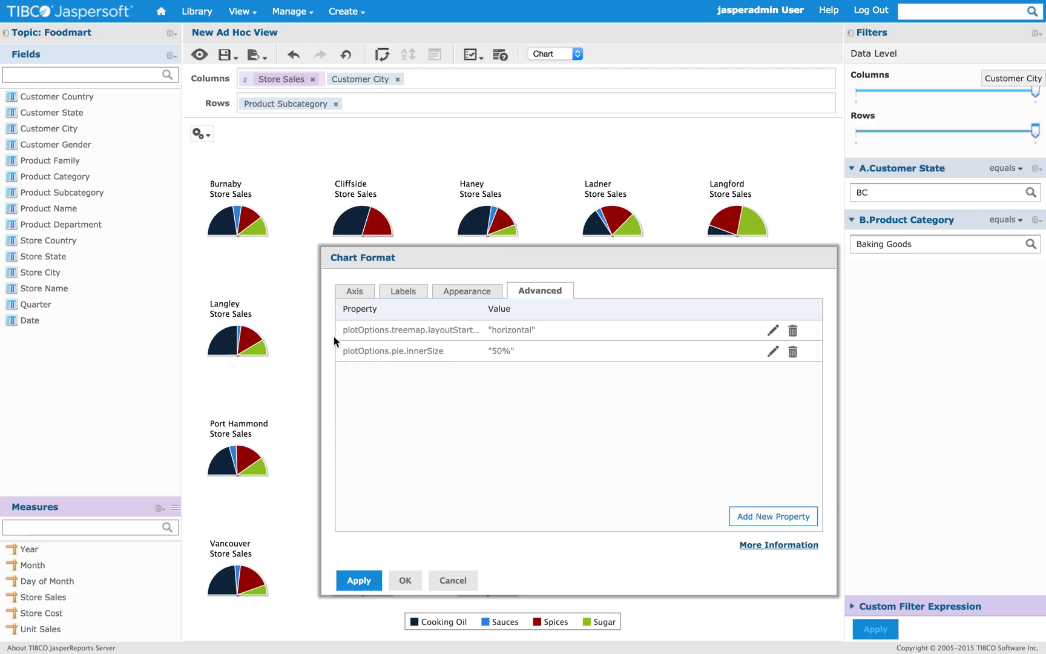
pyautogui.click(364, 582)
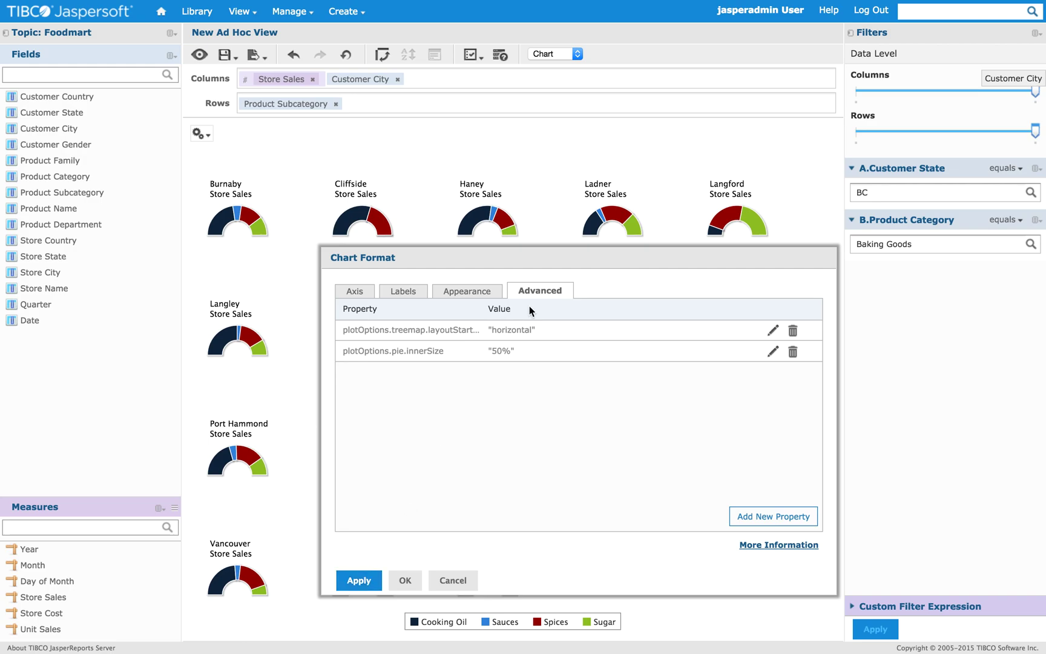
pyautogui.click(406, 583)
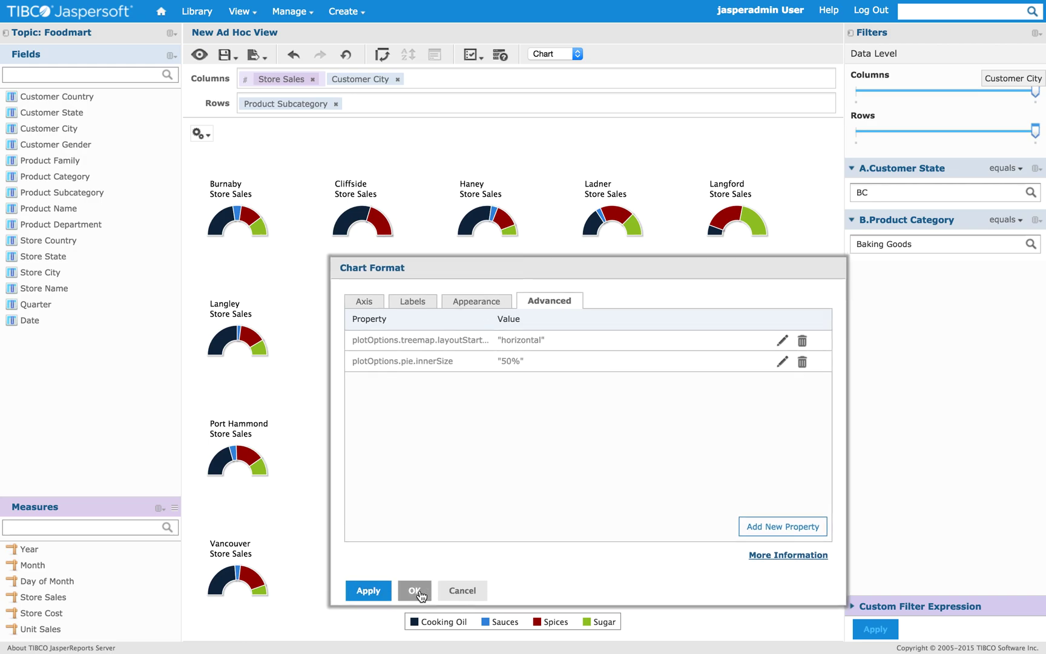